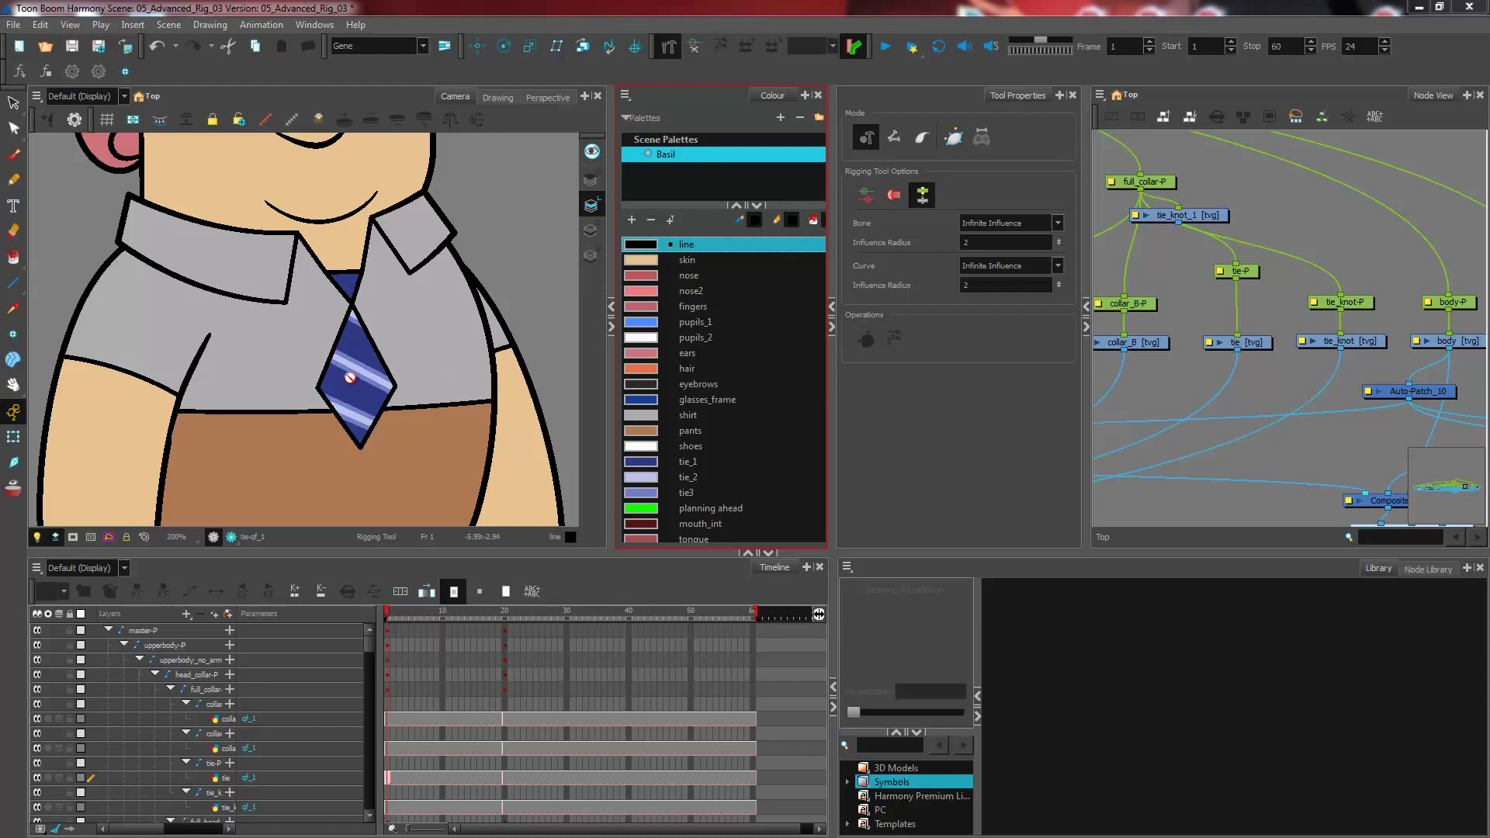
Step: Rotate the tie around its top pivot with the Transform tool, then undo and deselect it
{"action": "left_click", "coordinate": [14, 437]}
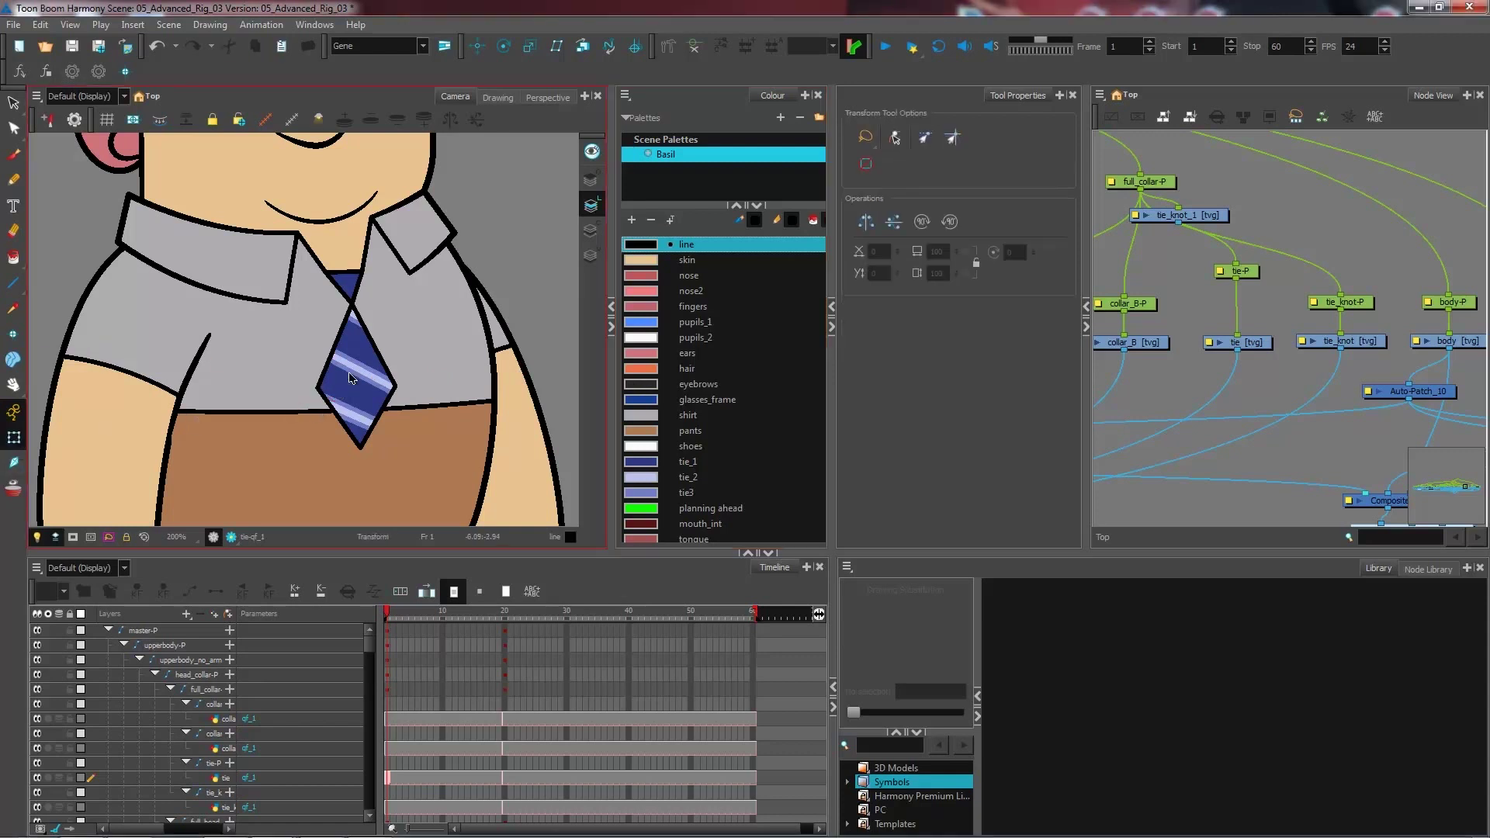
{"action": "left_click", "coordinate": [351, 378]}
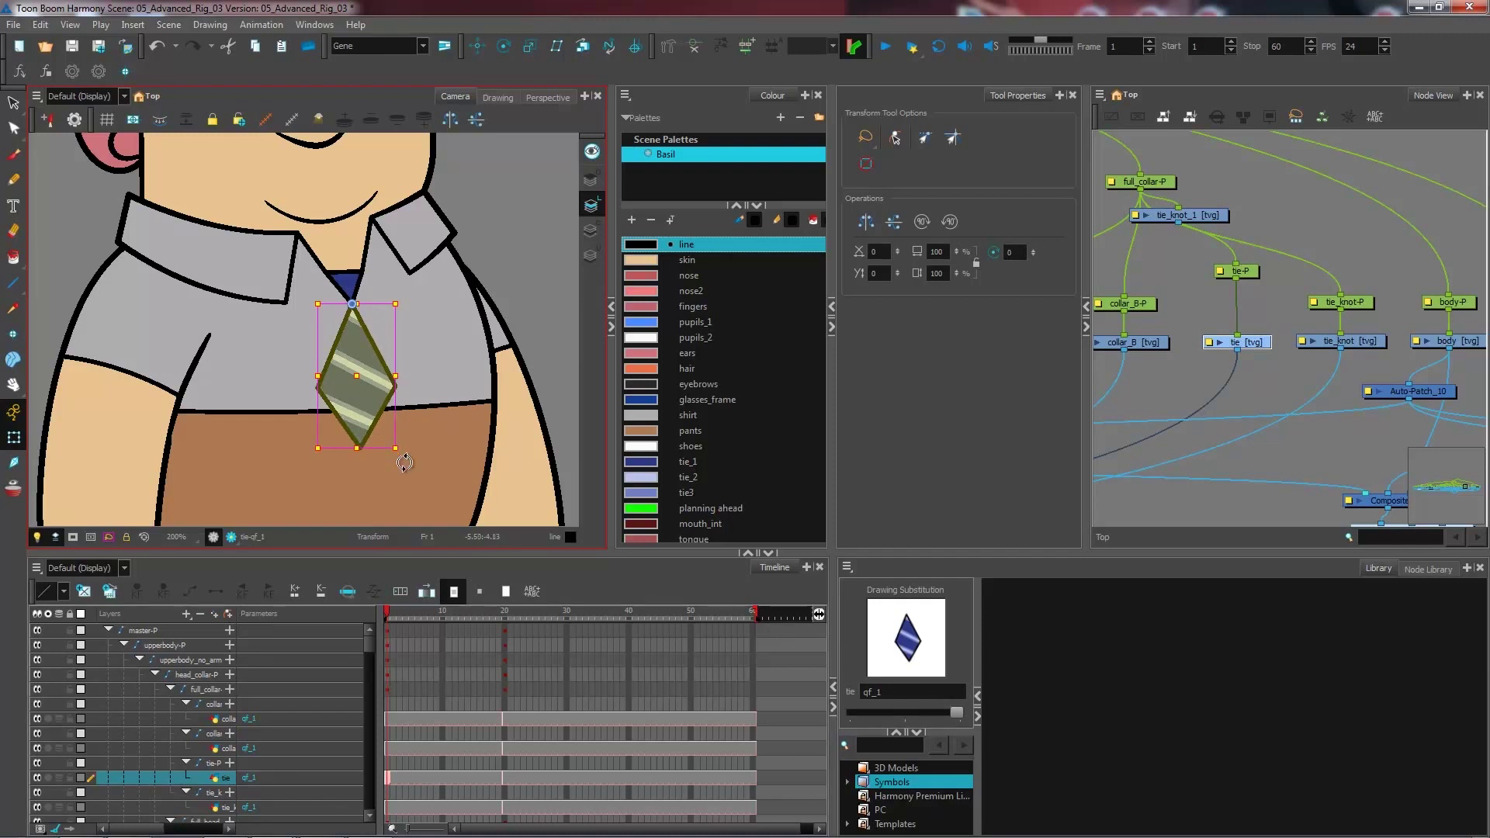
{"action": "mouse_move", "coordinate": [406, 461]}
{"action": "left_mouse_down"}
{"action": "mouse_move", "coordinate": [437, 429]}
{"action": "mouse_move", "coordinate": [334, 454]}
{"action": "mouse_move", "coordinate": [427, 431]}
{"action": "mouse_move", "coordinate": [359, 458]}
{"action": "left_mouse_up"}
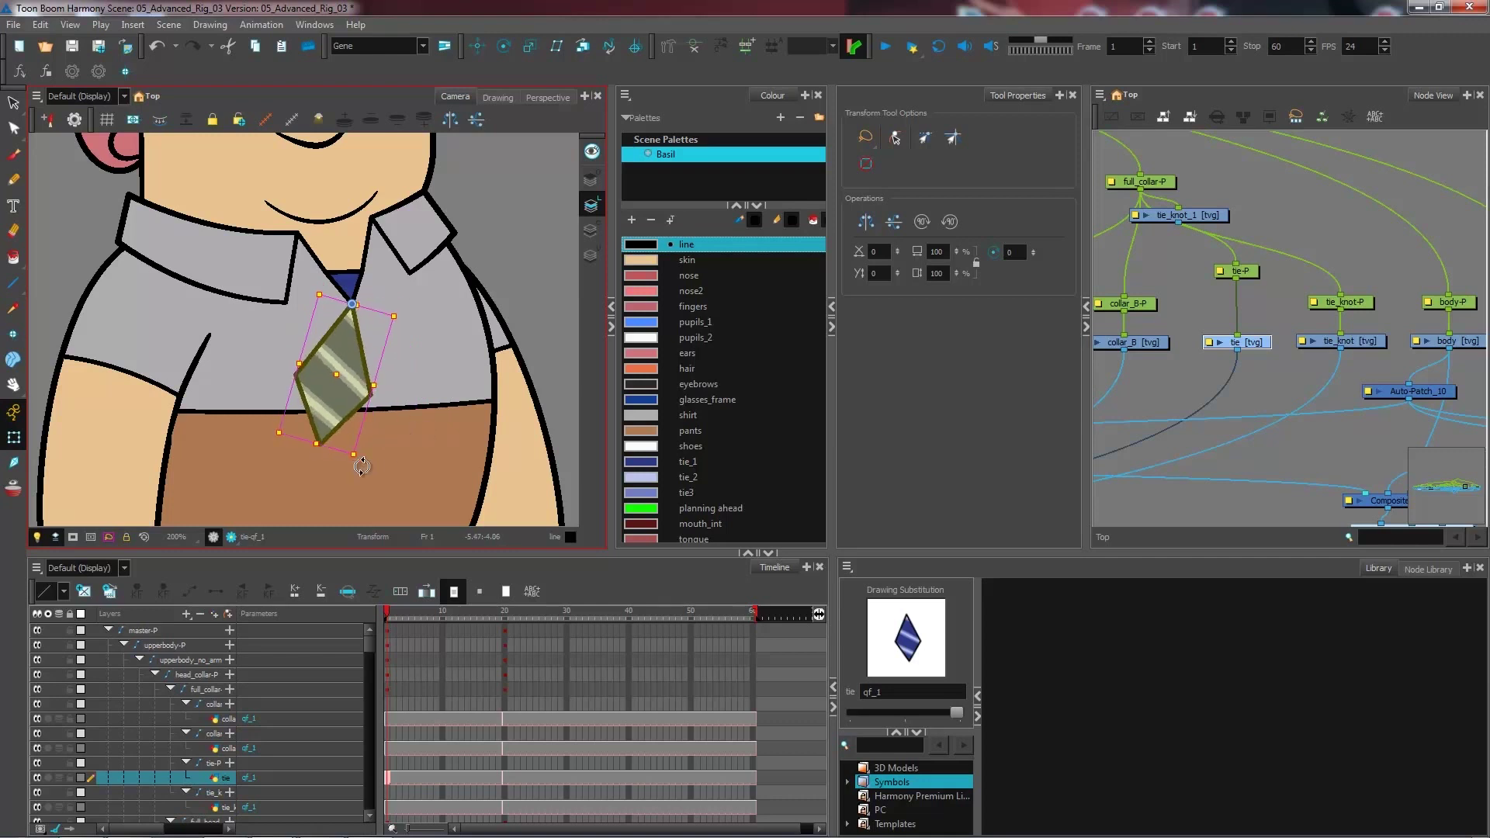
{"action": "key", "text": "ctrl+z"}
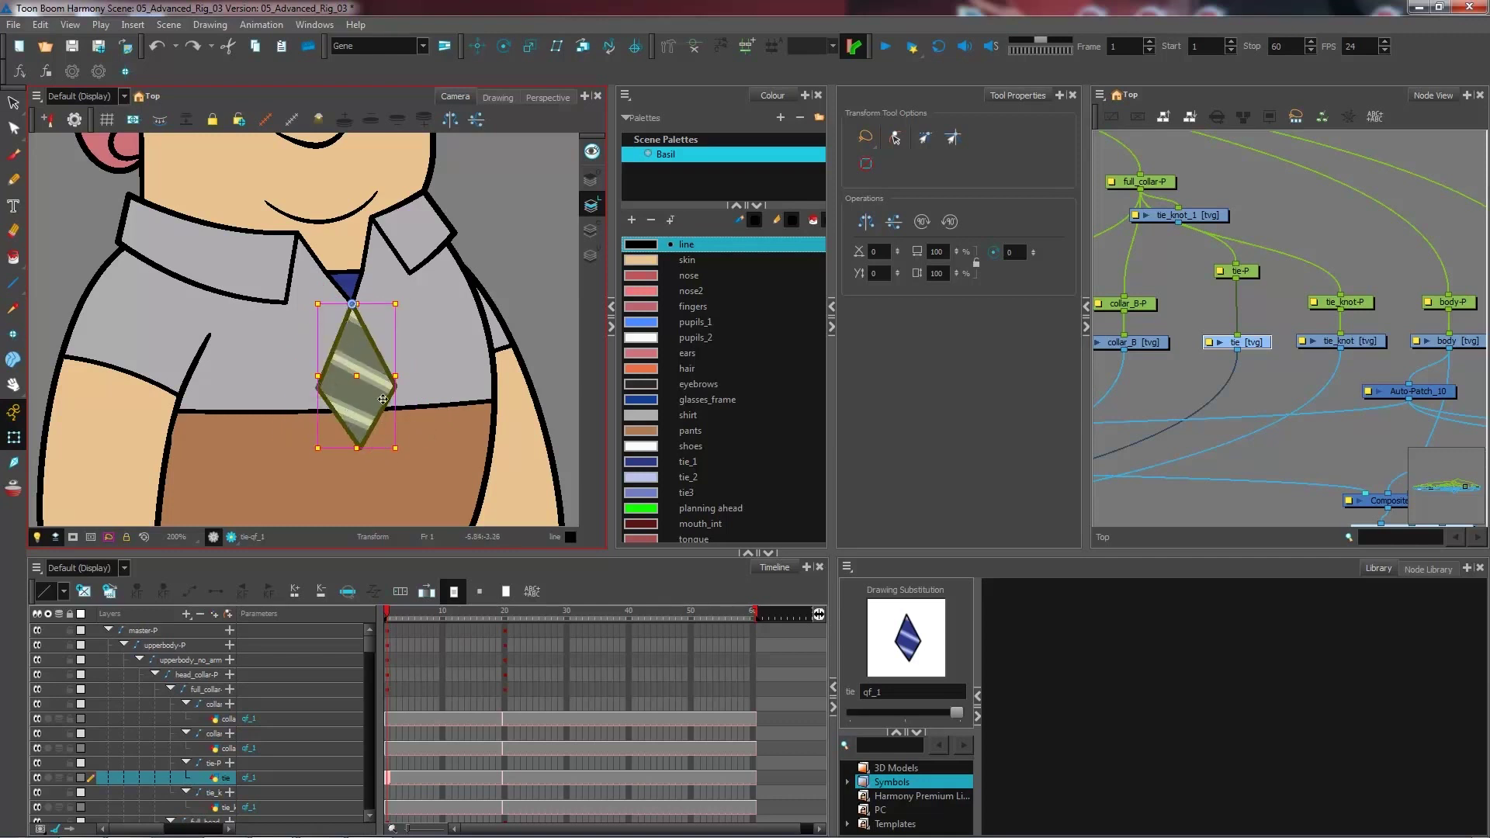
{"action": "left_click", "coordinate": [1259, 357]}
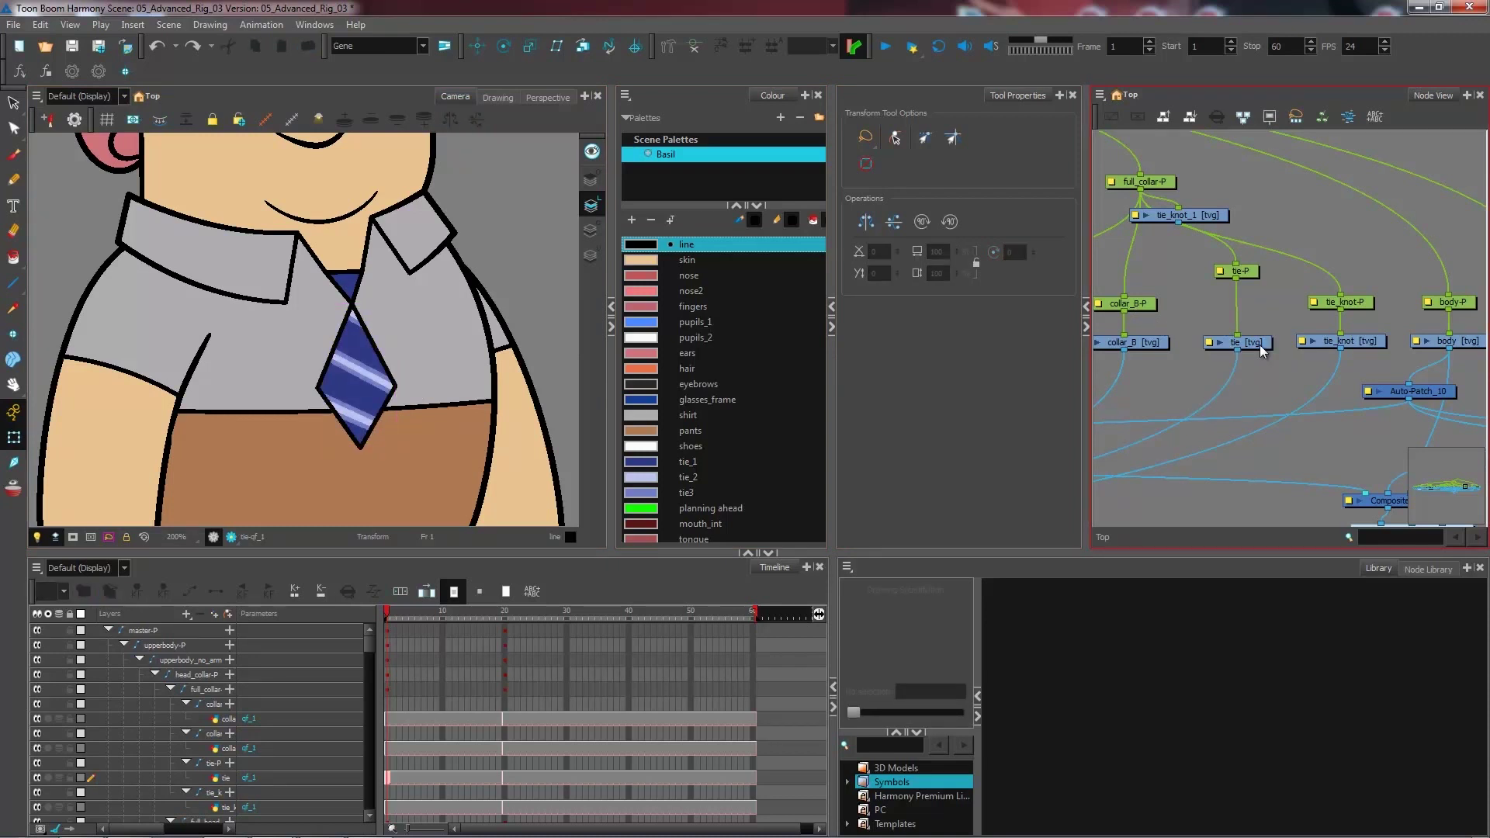
Step: Dock the Deformation toolbar onto the second toolbar row and activate the Rigging Tool
{"action": "left_click", "coordinate": [1009, 129]}
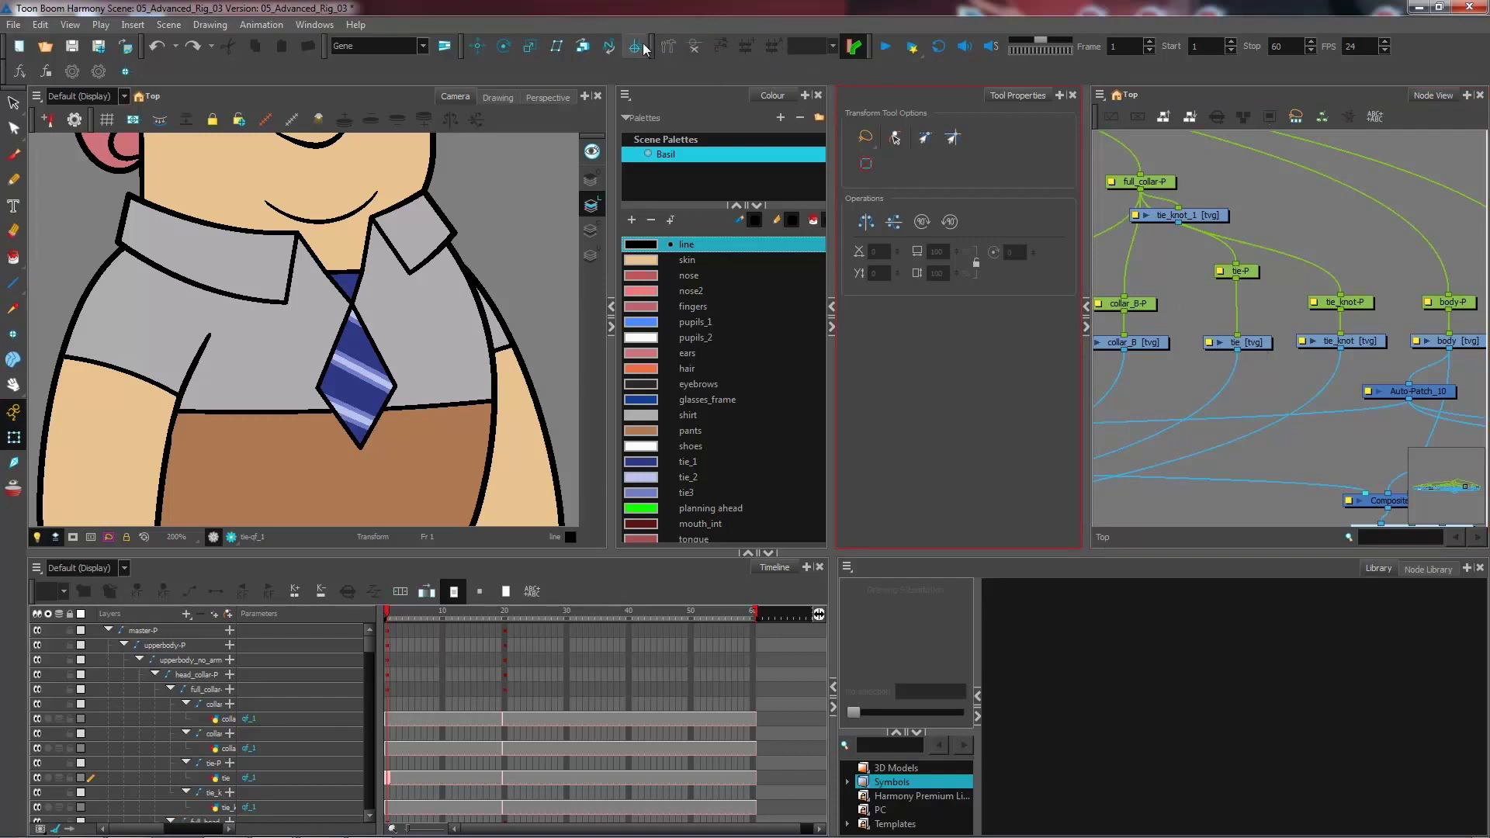
{"action": "left_click", "coordinate": [325, 25]}
{"action": "mouse_move", "coordinate": [372, 78]}
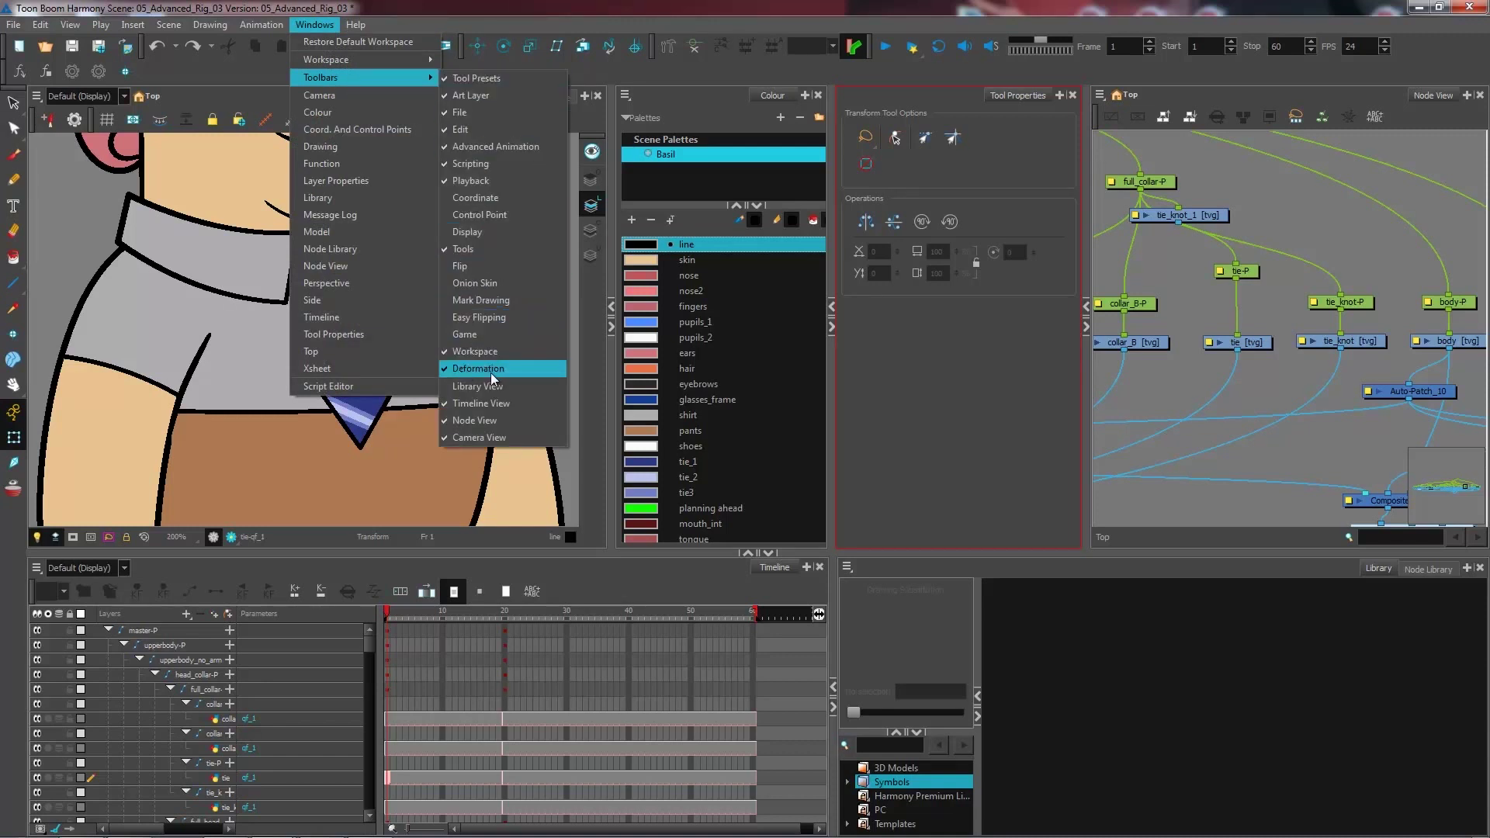
{"action": "left_click", "coordinate": [706, 11]}
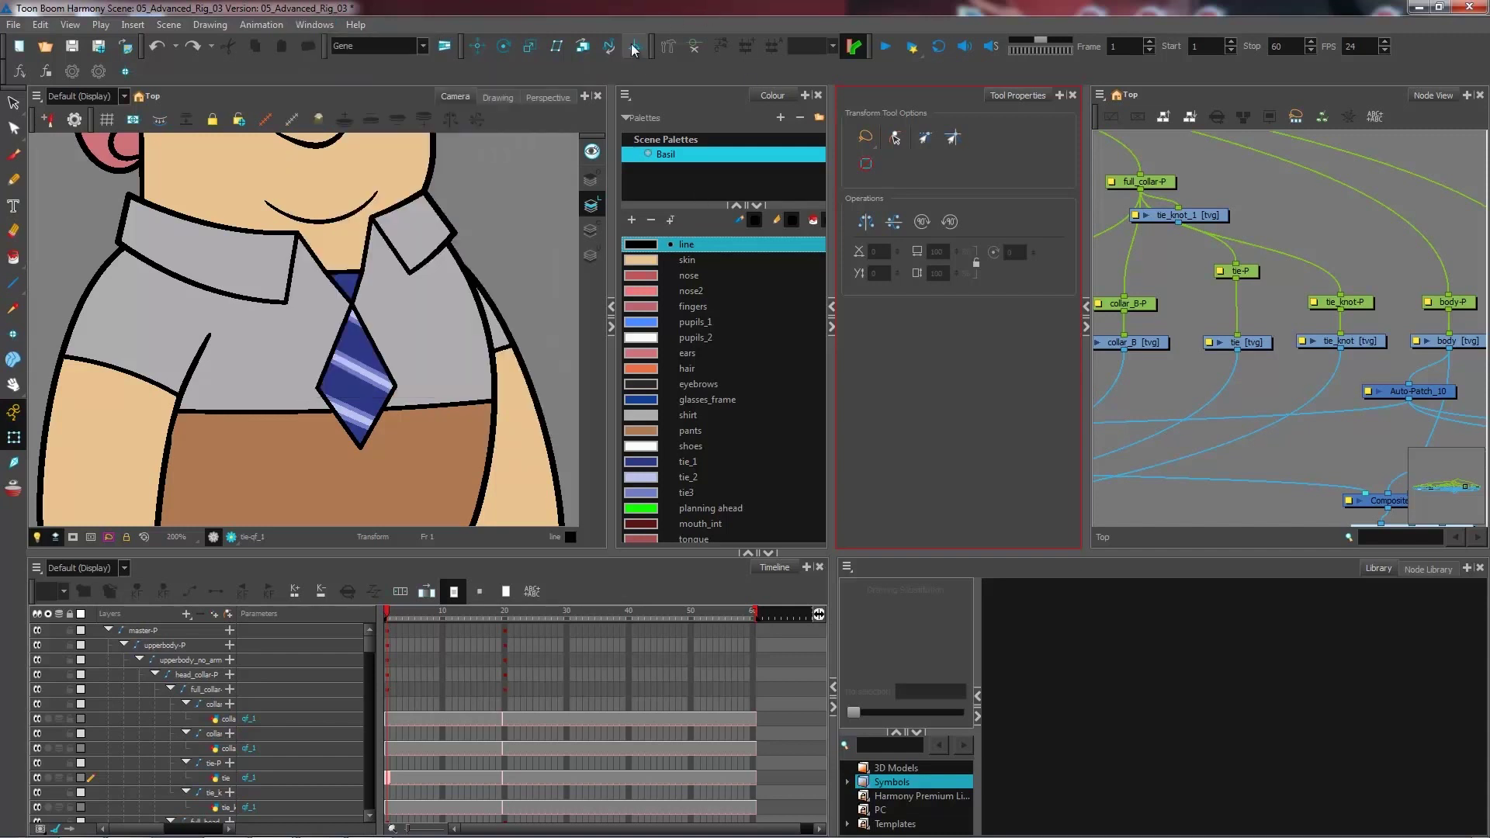
{"action": "left_click_drag", "start_coordinate": [652, 51], "coordinate": [153, 72]}
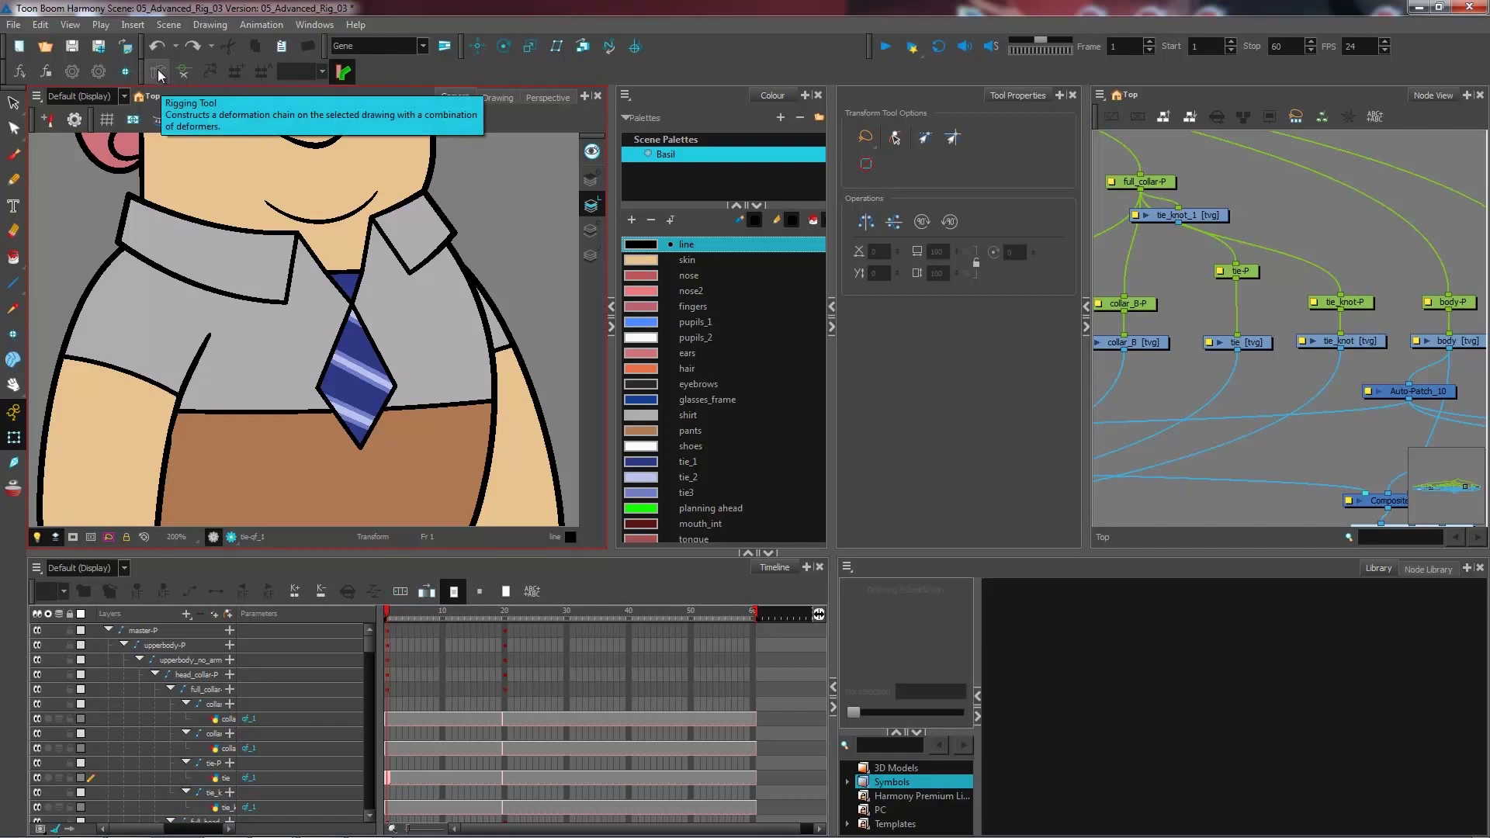
{"action": "left_click", "coordinate": [157, 73]}
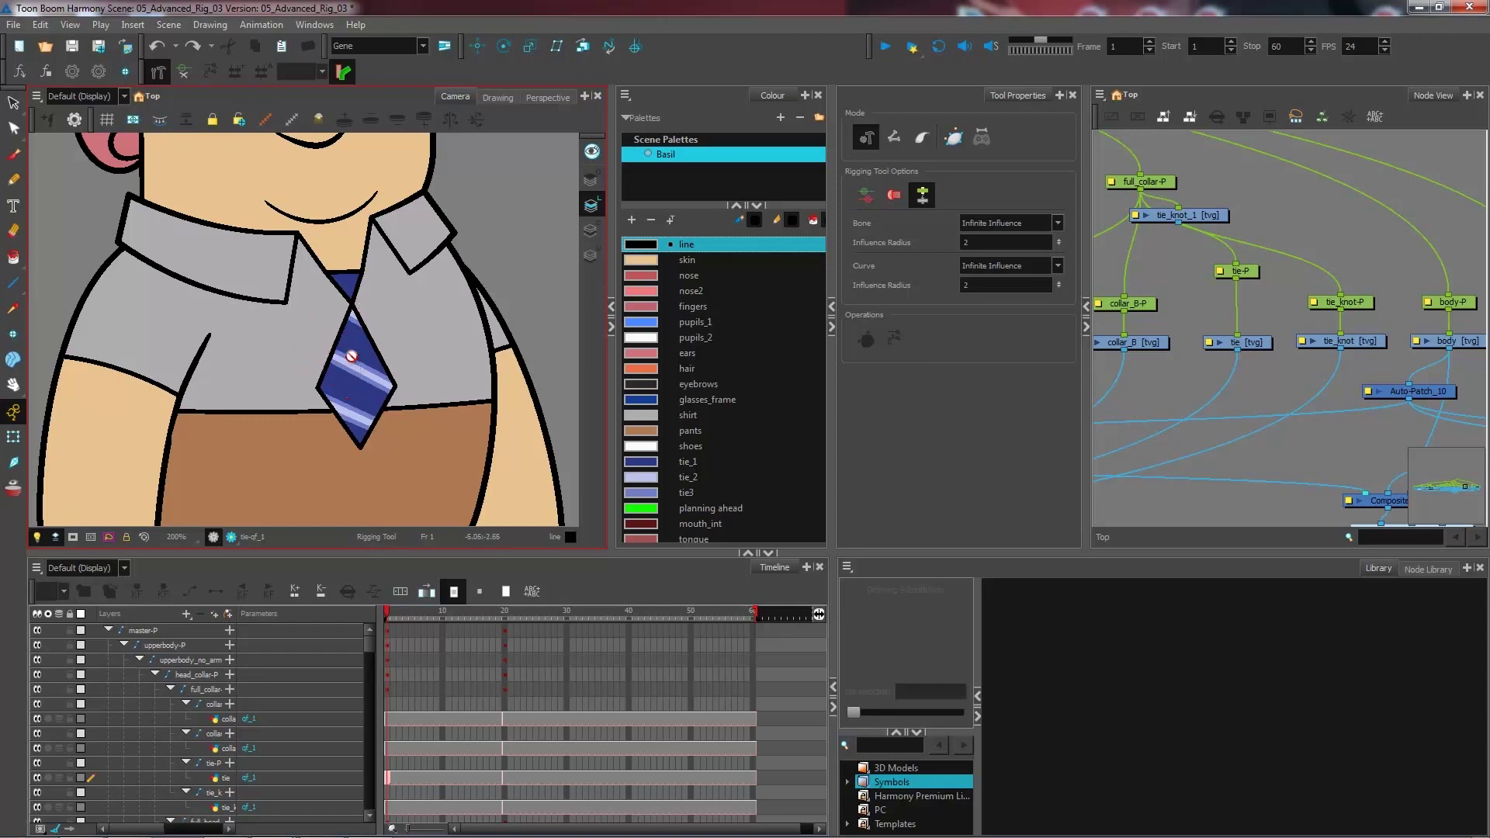
Step: Pick the tie drawing node in the Node View as the rigging target
{"action": "left_click", "coordinate": [1254, 346]}
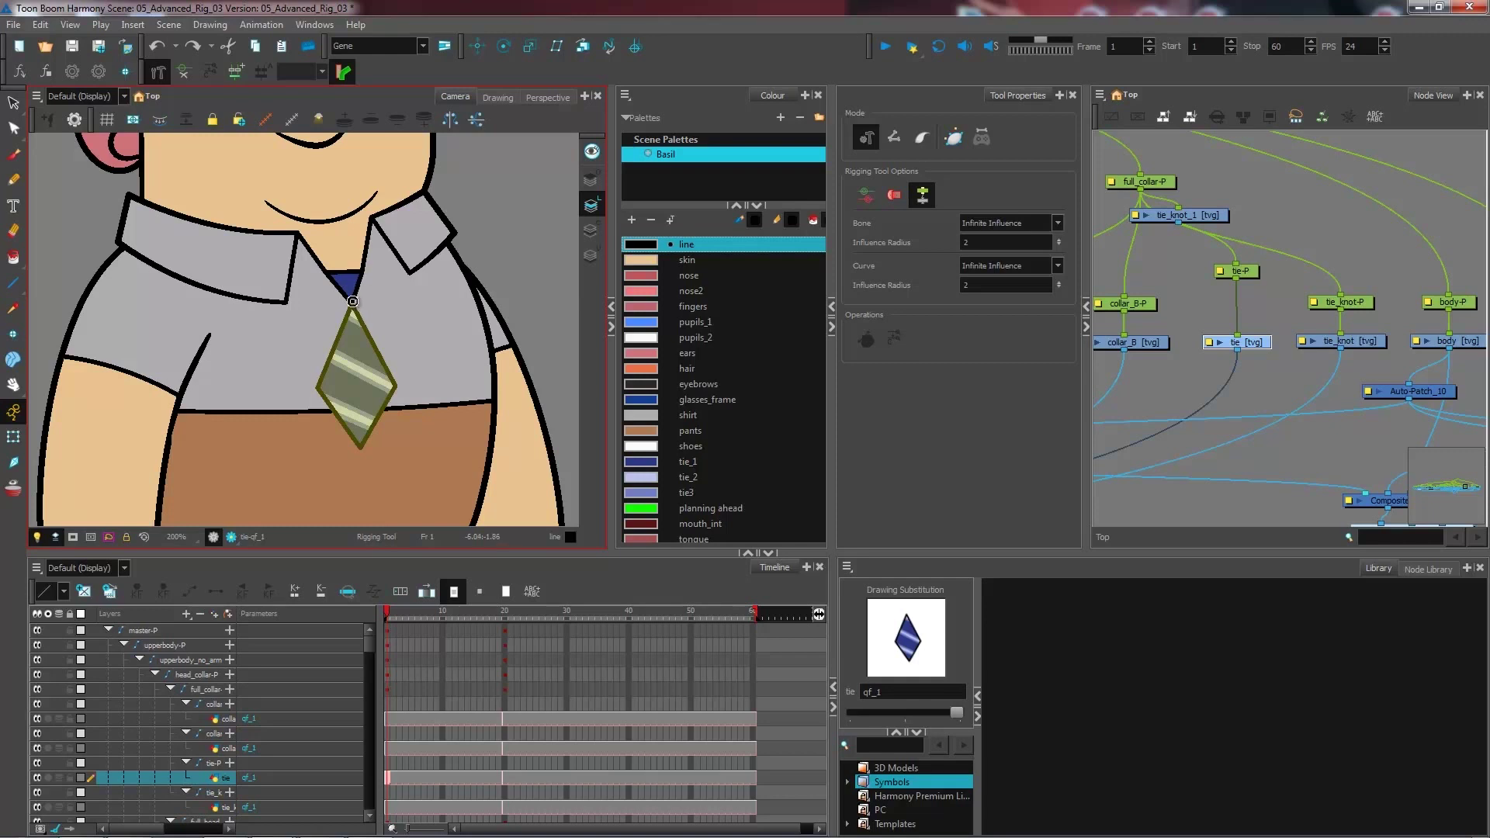
Step: Zoom in on the tie and place curve deformer points at its knot, middle and bottom tip
{"action": "key", "text": "2"}
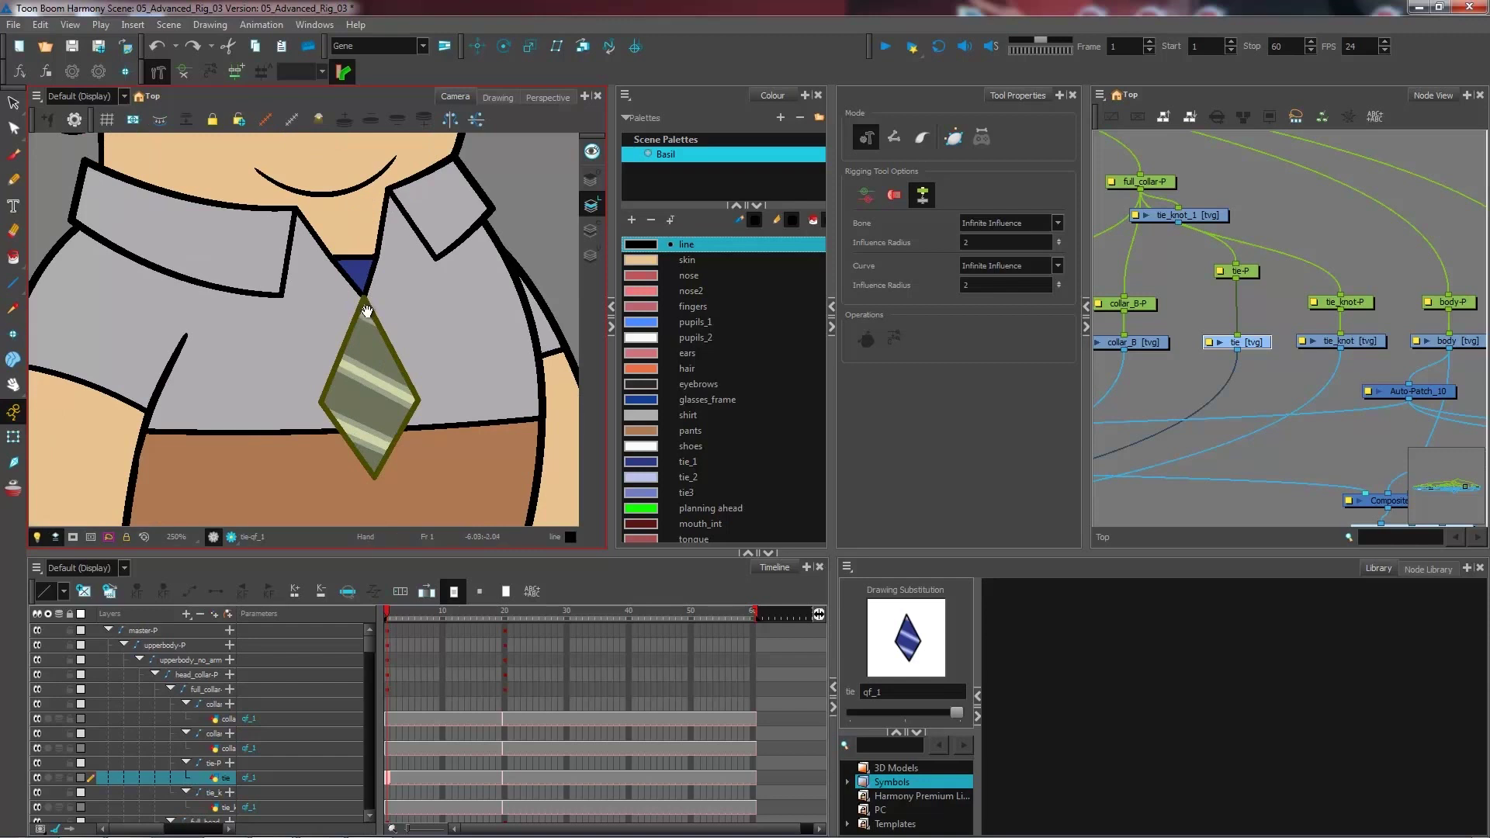
{"action": "left_click_drag", "start_coordinate": [367, 311], "coordinate": [344, 299]}
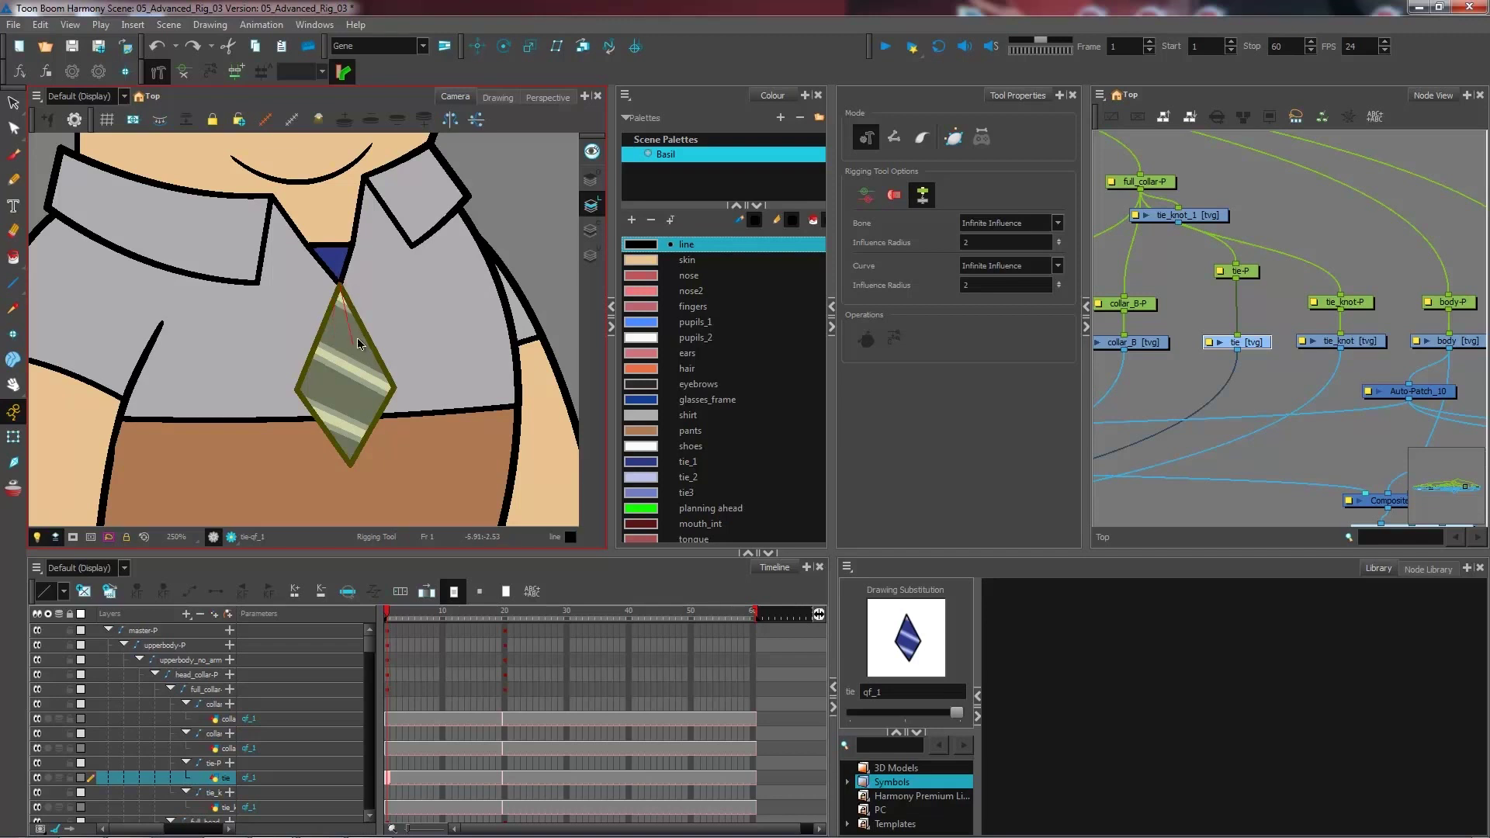
{"action": "left_click", "coordinate": [341, 302]}
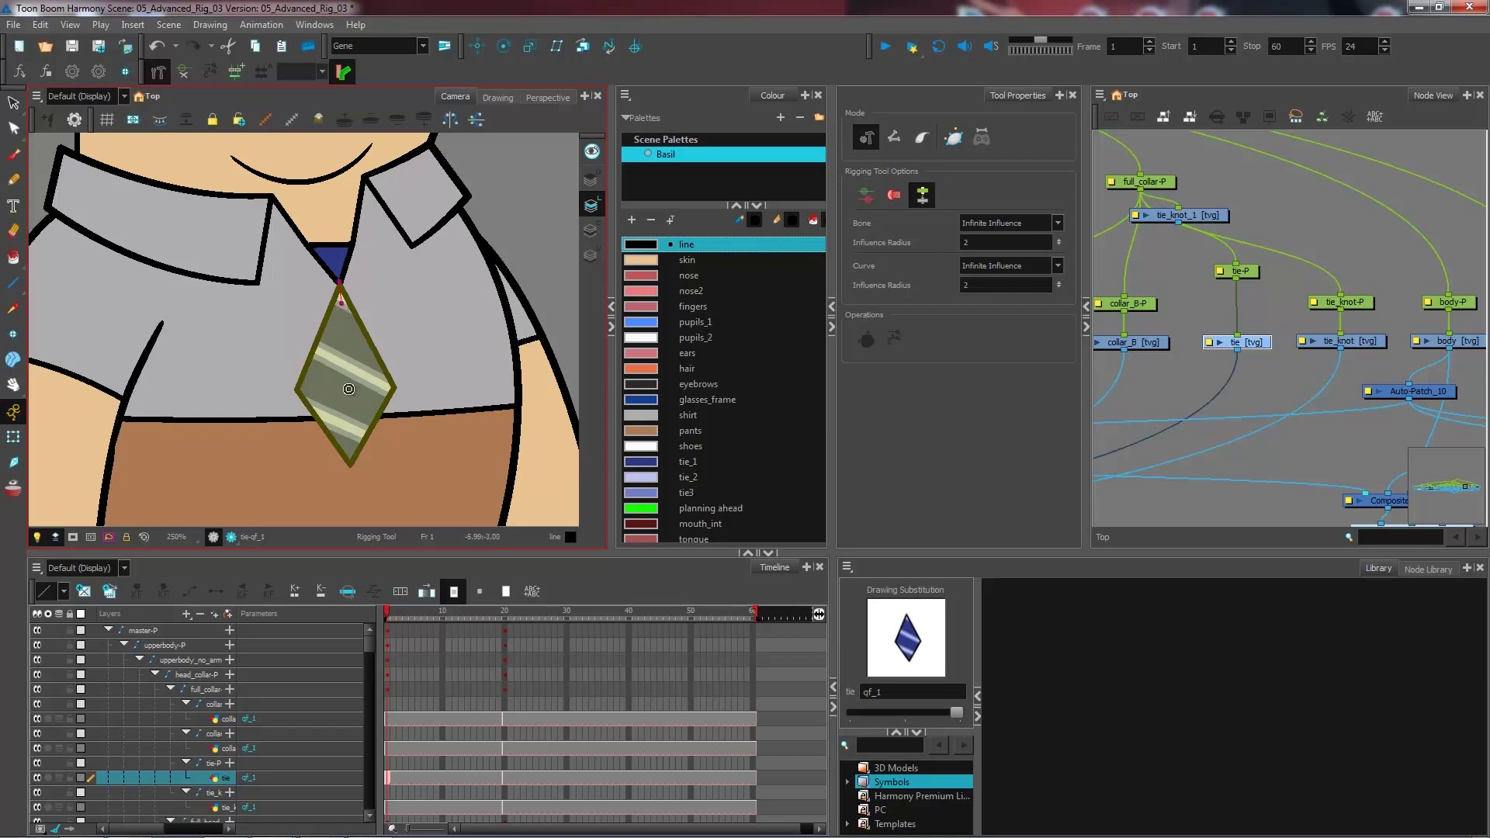
{"action": "left_click", "coordinate": [350, 465]}
{"action": "left_click", "coordinate": [348, 379]}
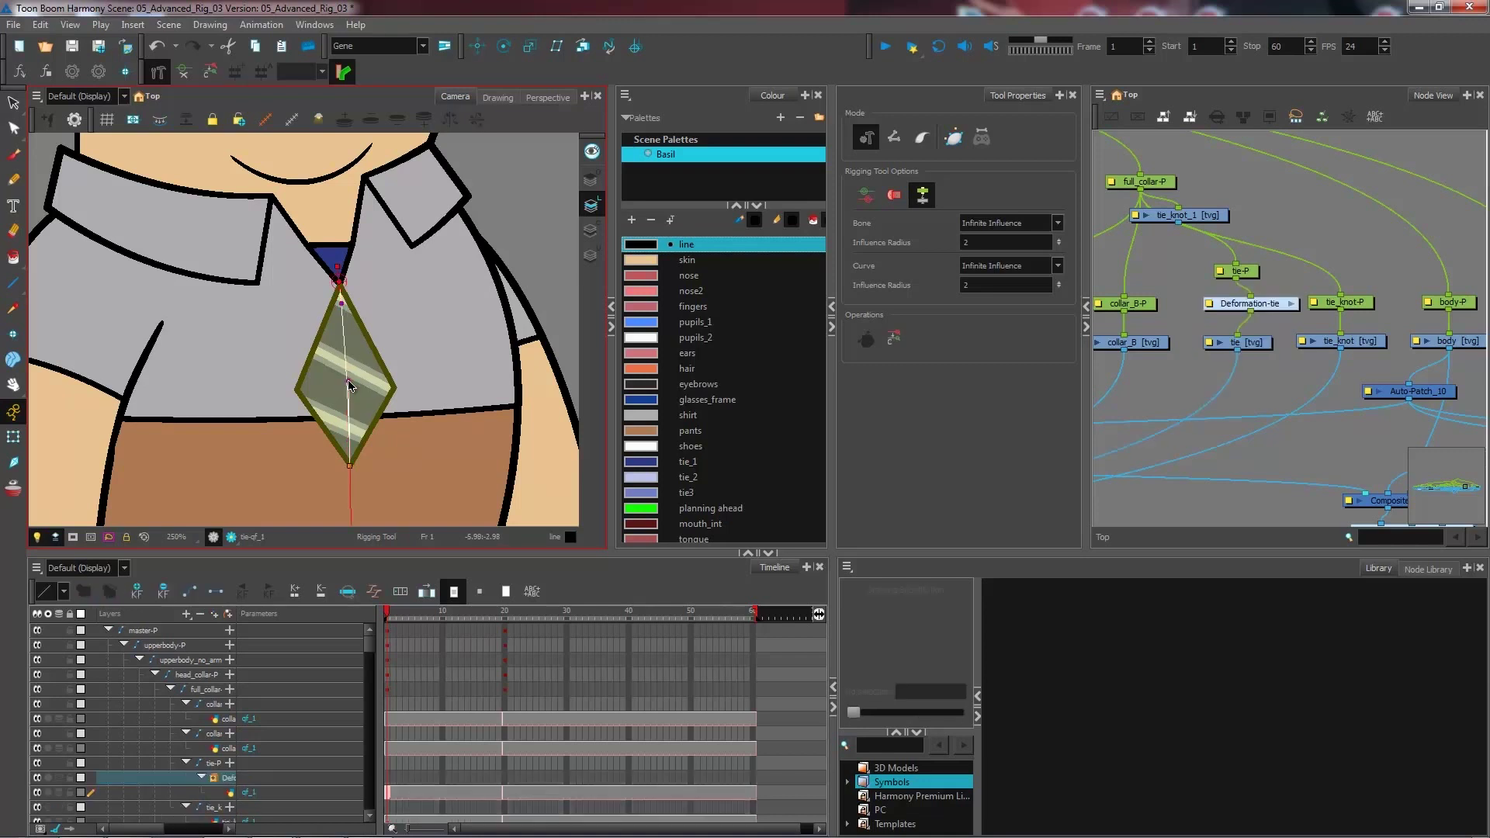
{"action": "left_click", "coordinate": [352, 466]}
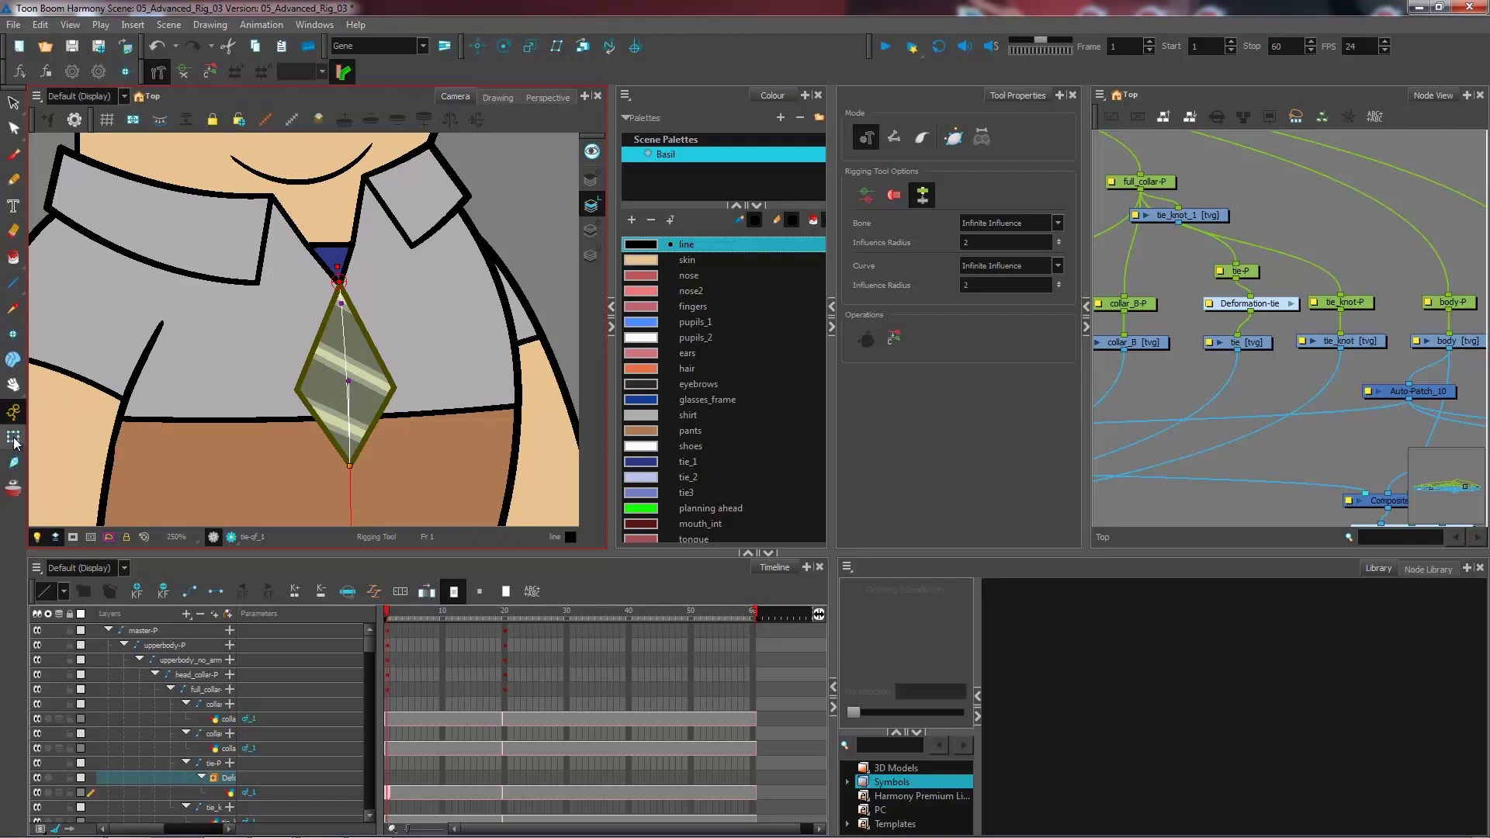
Step: Finish the deformation chain without the stray extra segment, then reselect the tie with the Transform tool
{"action": "left_click_drag", "start_coordinate": [378, 419], "coordinate": [415, 374]}
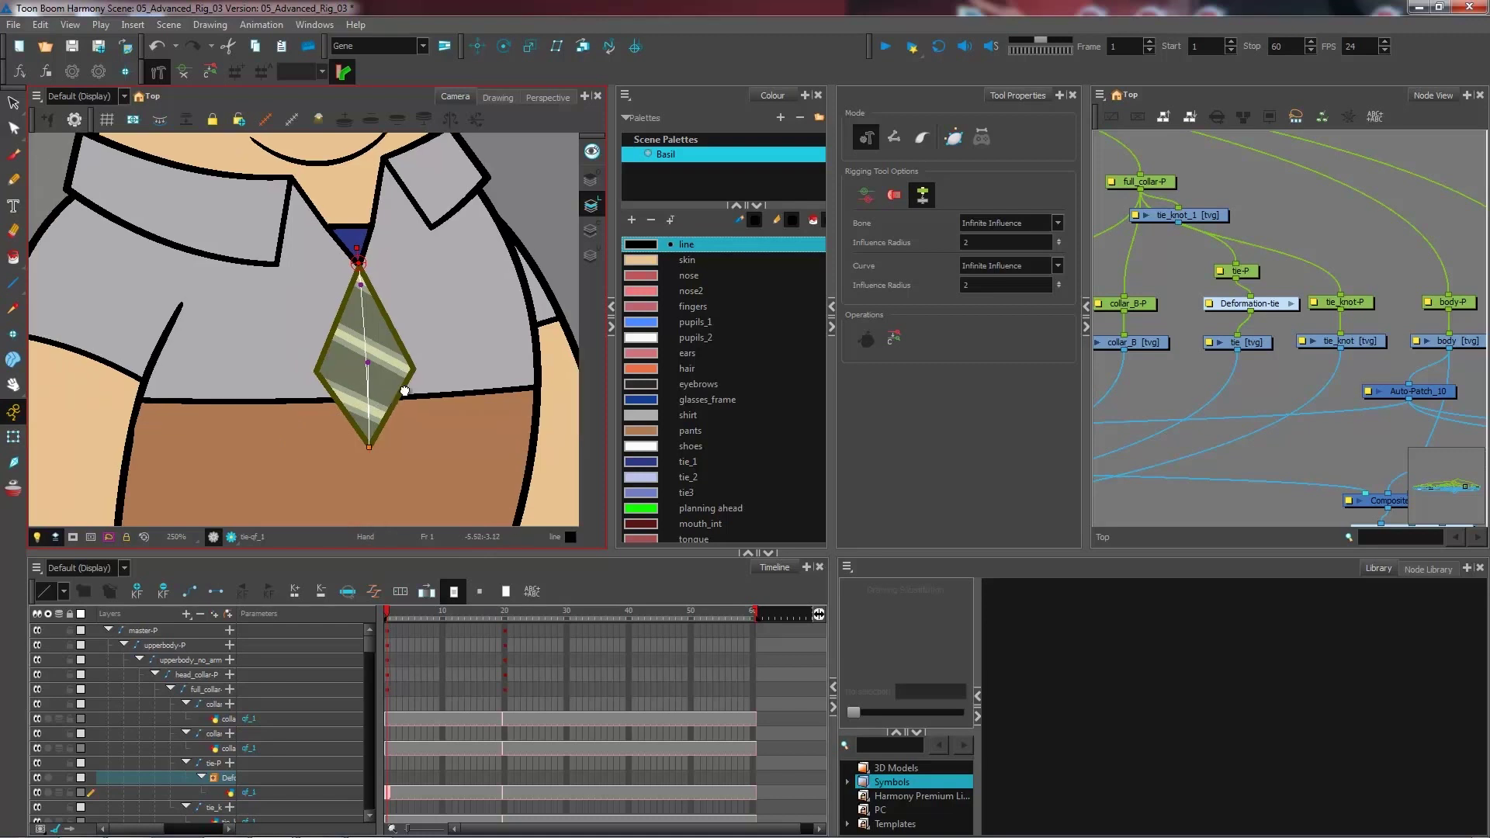
{"action": "left_click", "coordinate": [383, 511]}
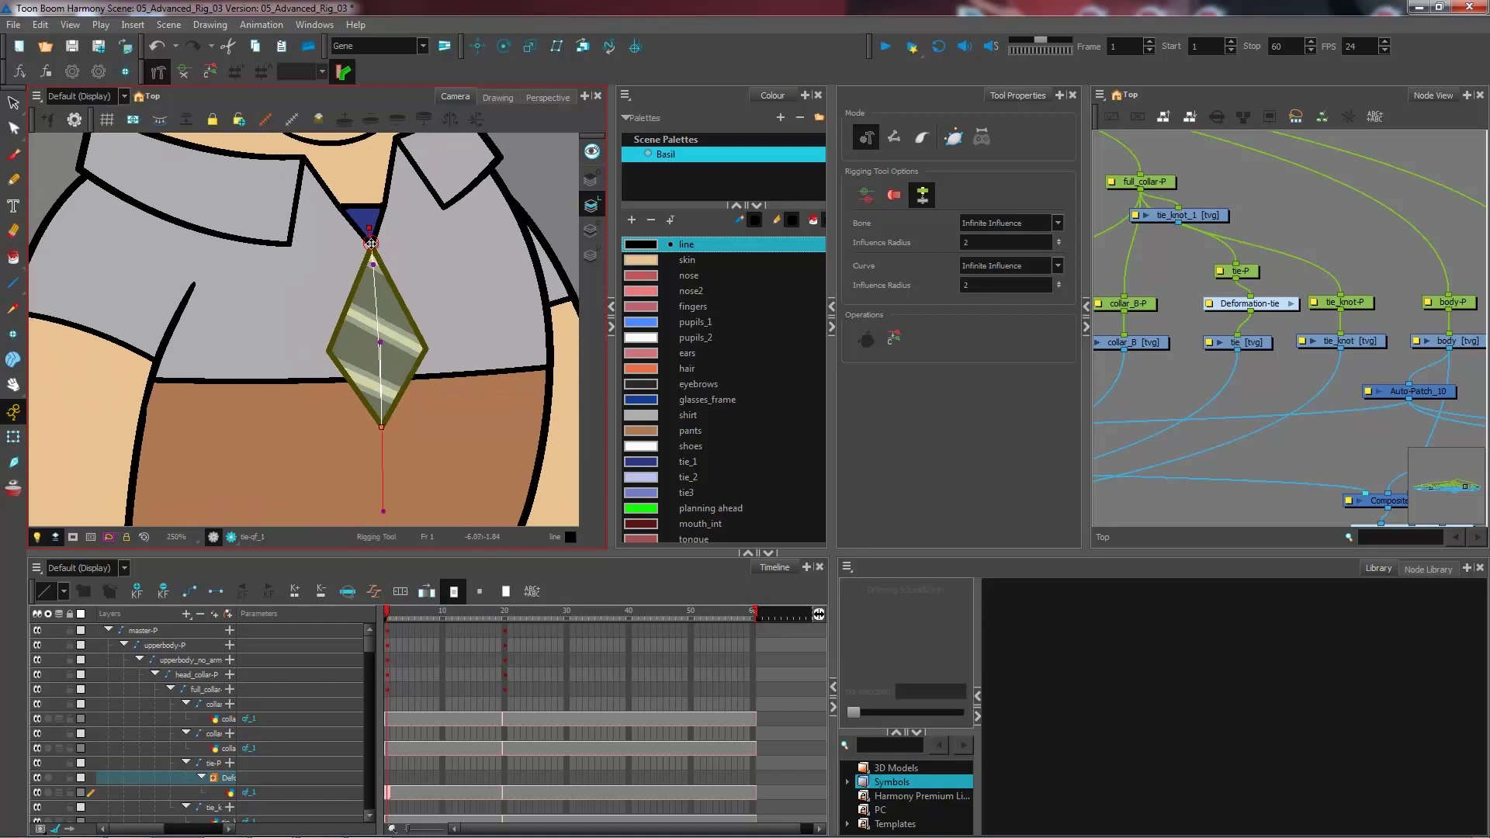
{"action": "left_click", "coordinate": [371, 243]}
{"action": "left_click", "coordinate": [1249, 345]}
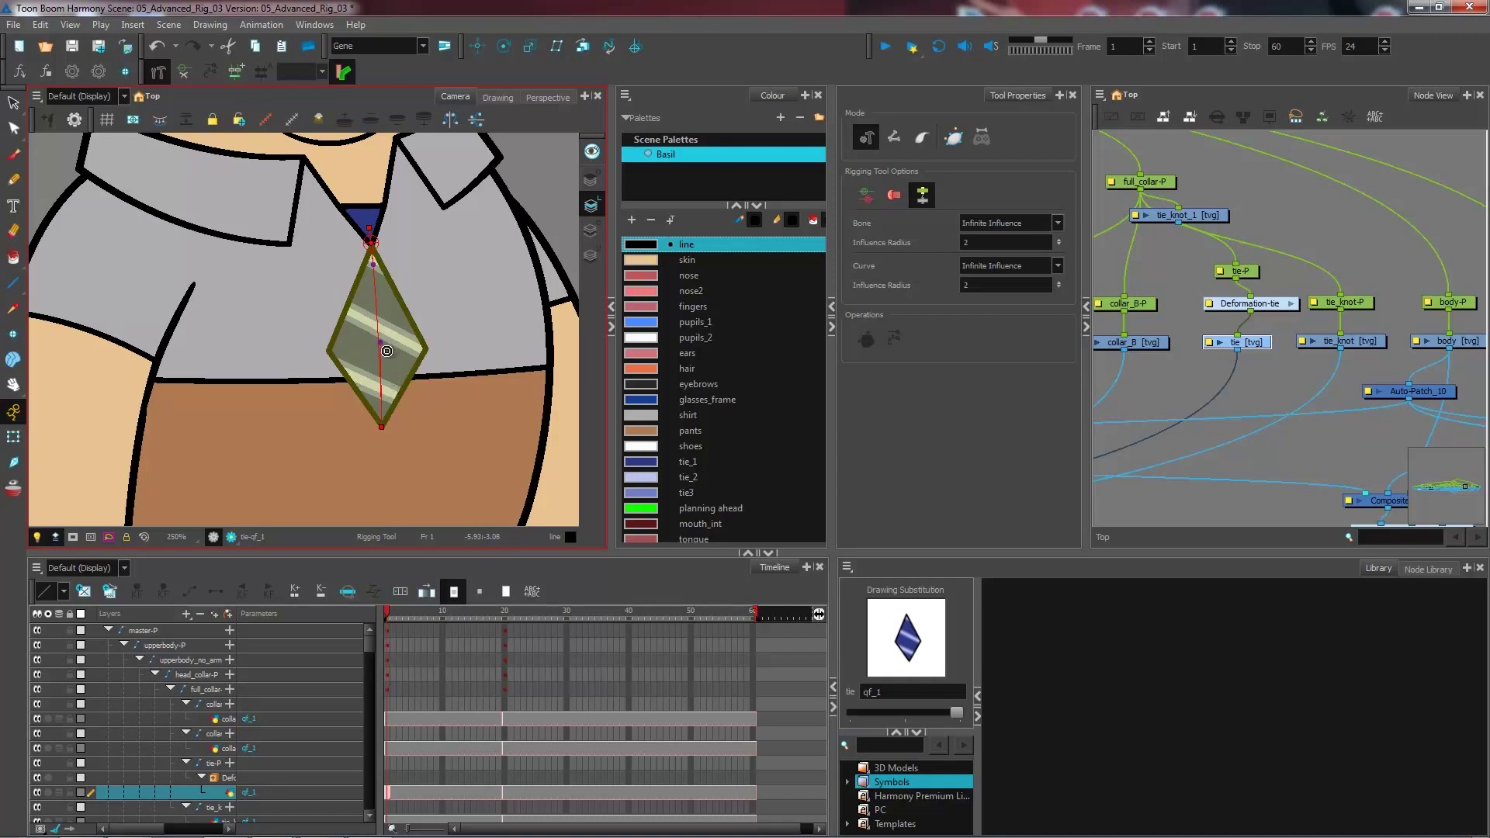
{"action": "left_click", "coordinate": [12, 439]}
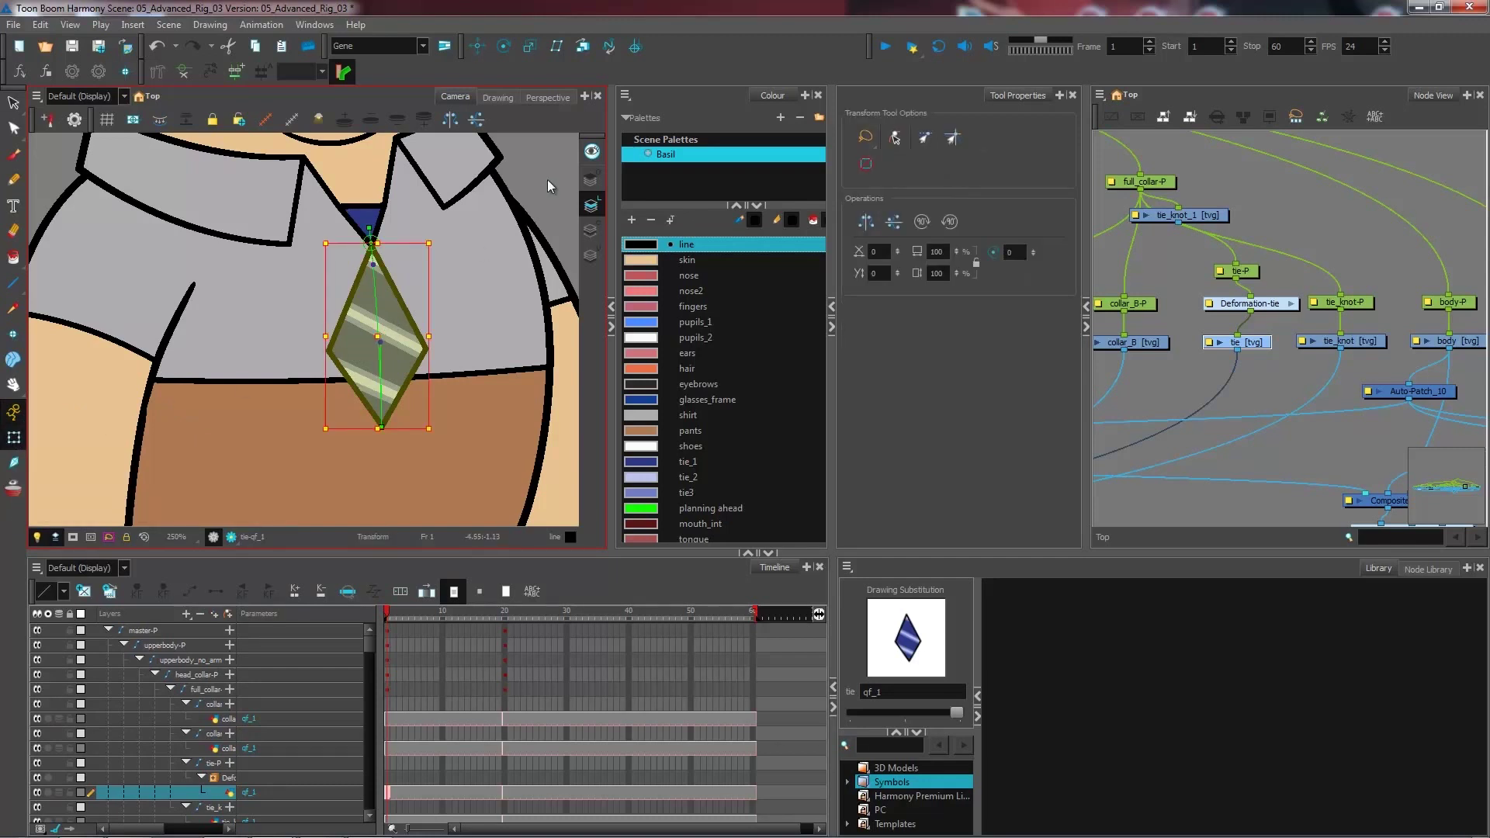
Step: Test-bend the tie at its tip, middle and upper section, undoing the middle and upper bends
{"action": "key", "text": "Escape"}
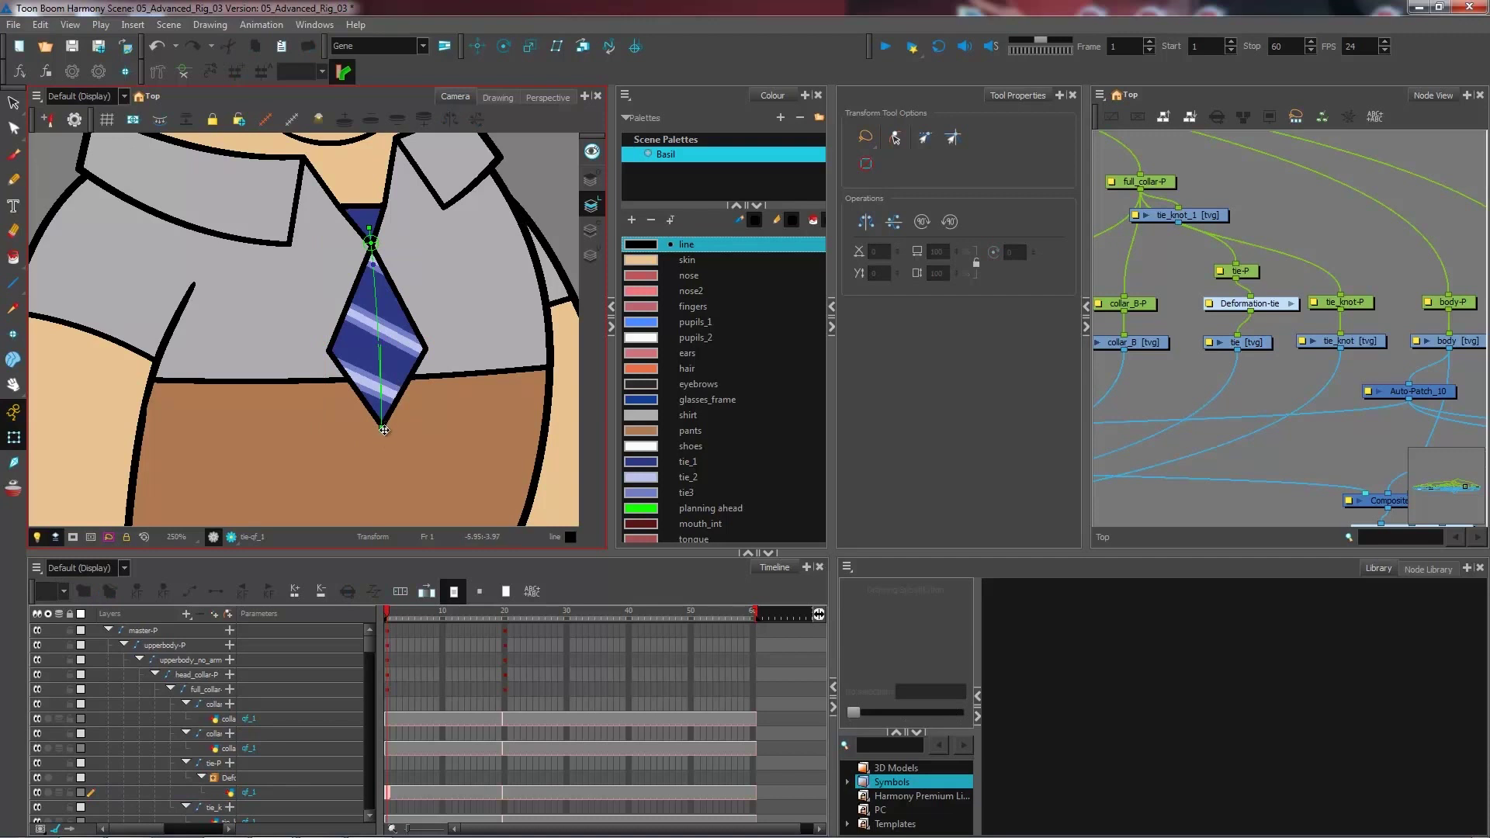
{"action": "mouse_move", "coordinate": [384, 430]}
{"action": "left_mouse_down"}
{"action": "mouse_move", "coordinate": [328, 435]}
{"action": "mouse_move", "coordinate": [396, 433]}
{"action": "mouse_move", "coordinate": [334, 435]}
{"action": "mouse_move", "coordinate": [376, 458]}
{"action": "mouse_move", "coordinate": [400, 434]}
{"action": "mouse_move", "coordinate": [367, 440]}
{"action": "left_mouse_up"}
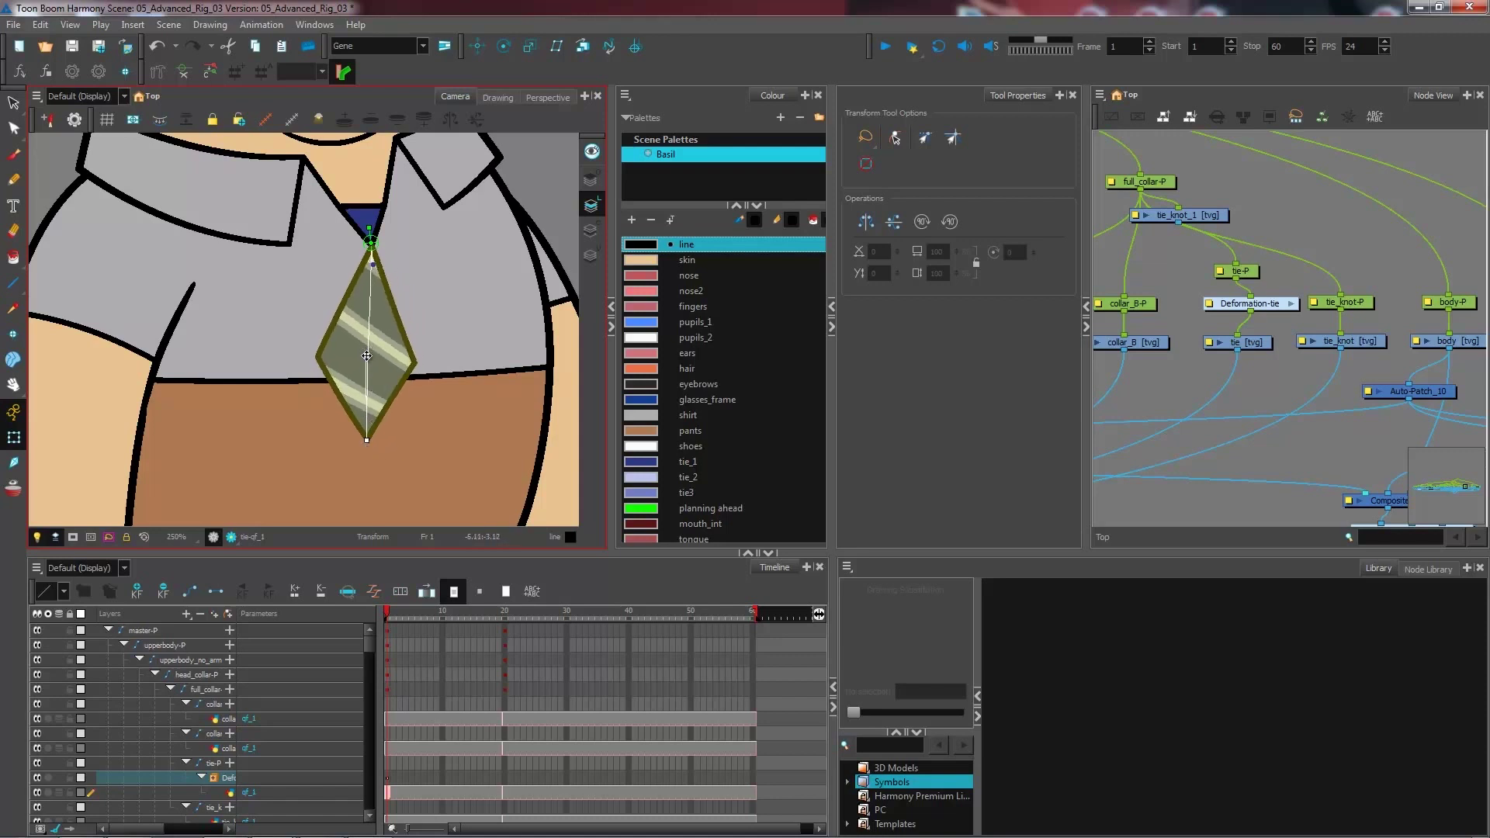
{"action": "mouse_move", "coordinate": [367, 355]}
{"action": "left_mouse_down"}
{"action": "mouse_move", "coordinate": [384, 357]}
{"action": "mouse_move", "coordinate": [347, 355]}
{"action": "mouse_move", "coordinate": [400, 359]}
{"action": "mouse_move", "coordinate": [376, 357]}
{"action": "left_mouse_up"}
{"action": "key", "text": "ctrl+z"}
{"action": "left_click_drag", "start_coordinate": [374, 269], "coordinate": [362, 301]}
{"action": "key", "text": "ctrl+z"}
Step: Swing the tie's bottom tip, rotate it to the right, and return it to normal colours
{"action": "mouse_move", "coordinate": [366, 439]}
{"action": "left_mouse_down"}
{"action": "mouse_move", "coordinate": [393, 416]}
{"action": "mouse_move", "coordinate": [346, 409]}
{"action": "mouse_move", "coordinate": [371, 432]}
{"action": "left_mouse_up"}
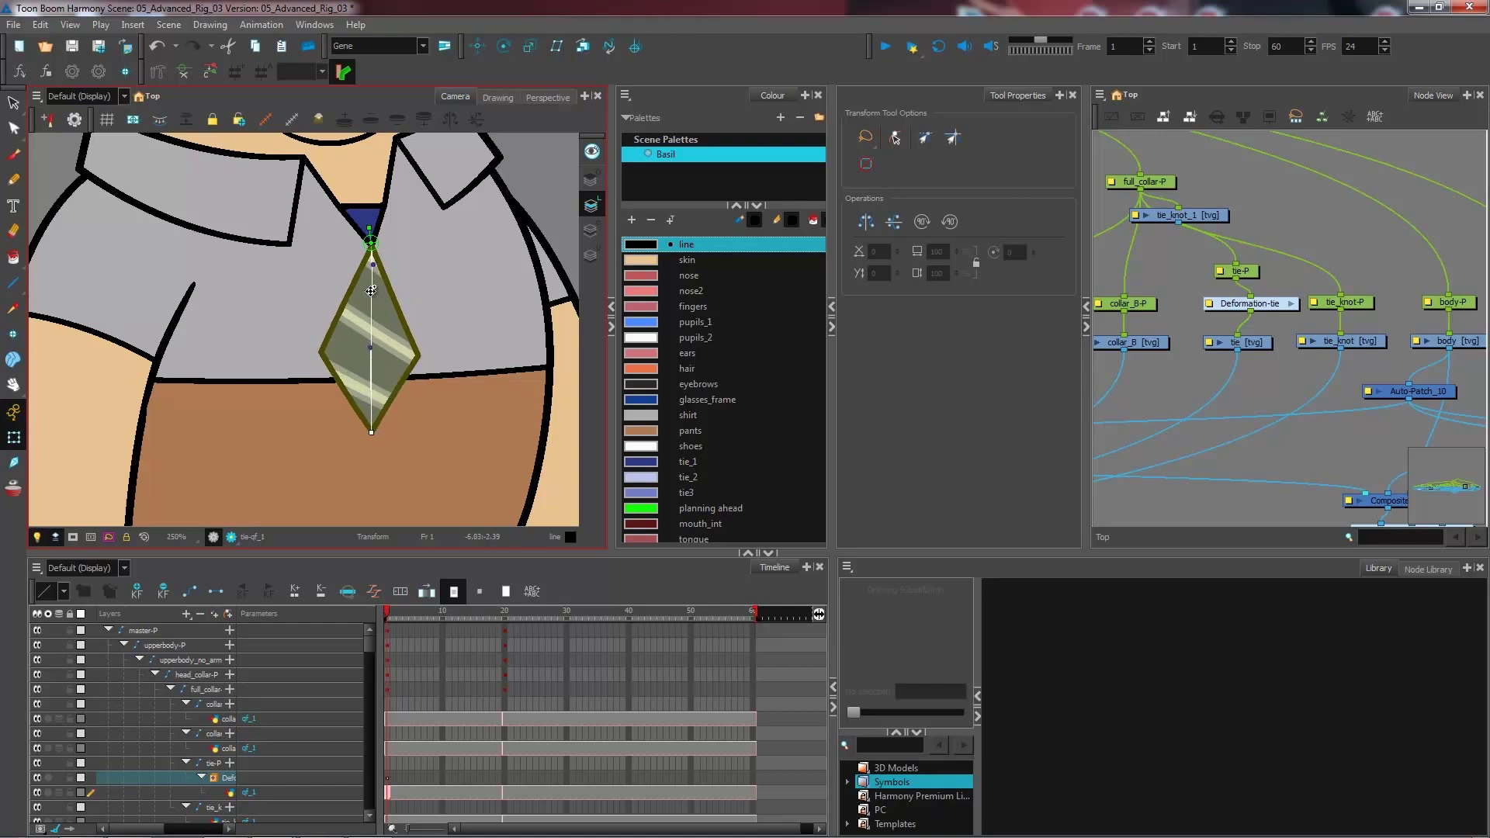
{"action": "mouse_move", "coordinate": [371, 433]}
{"action": "left_mouse_down"}
{"action": "mouse_move", "coordinate": [406, 428]}
{"action": "mouse_move", "coordinate": [360, 436]}
{"action": "left_mouse_up"}
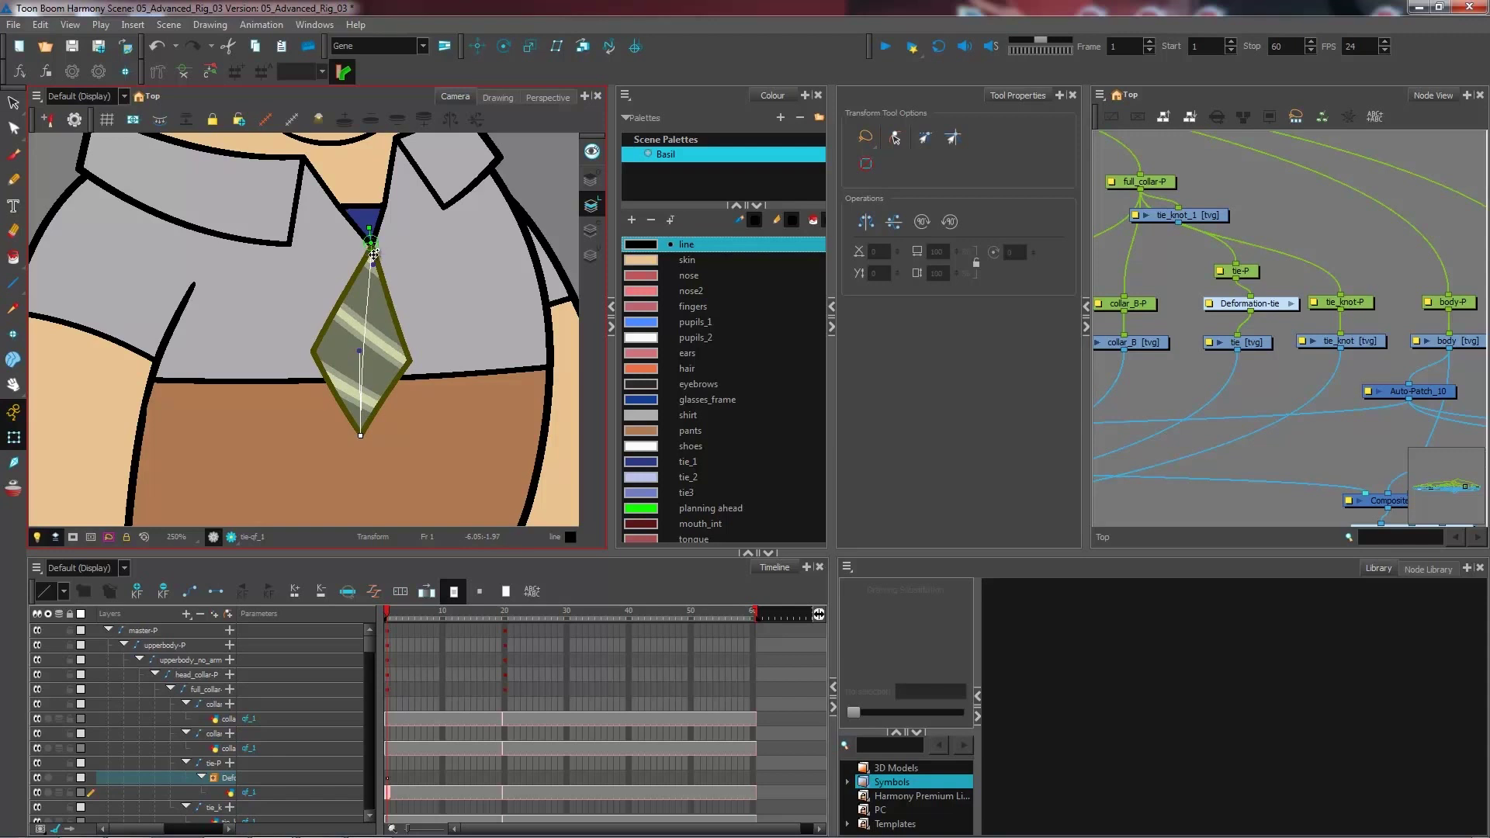
{"action": "left_click_drag", "start_coordinate": [380, 295], "coordinate": [430, 307]}
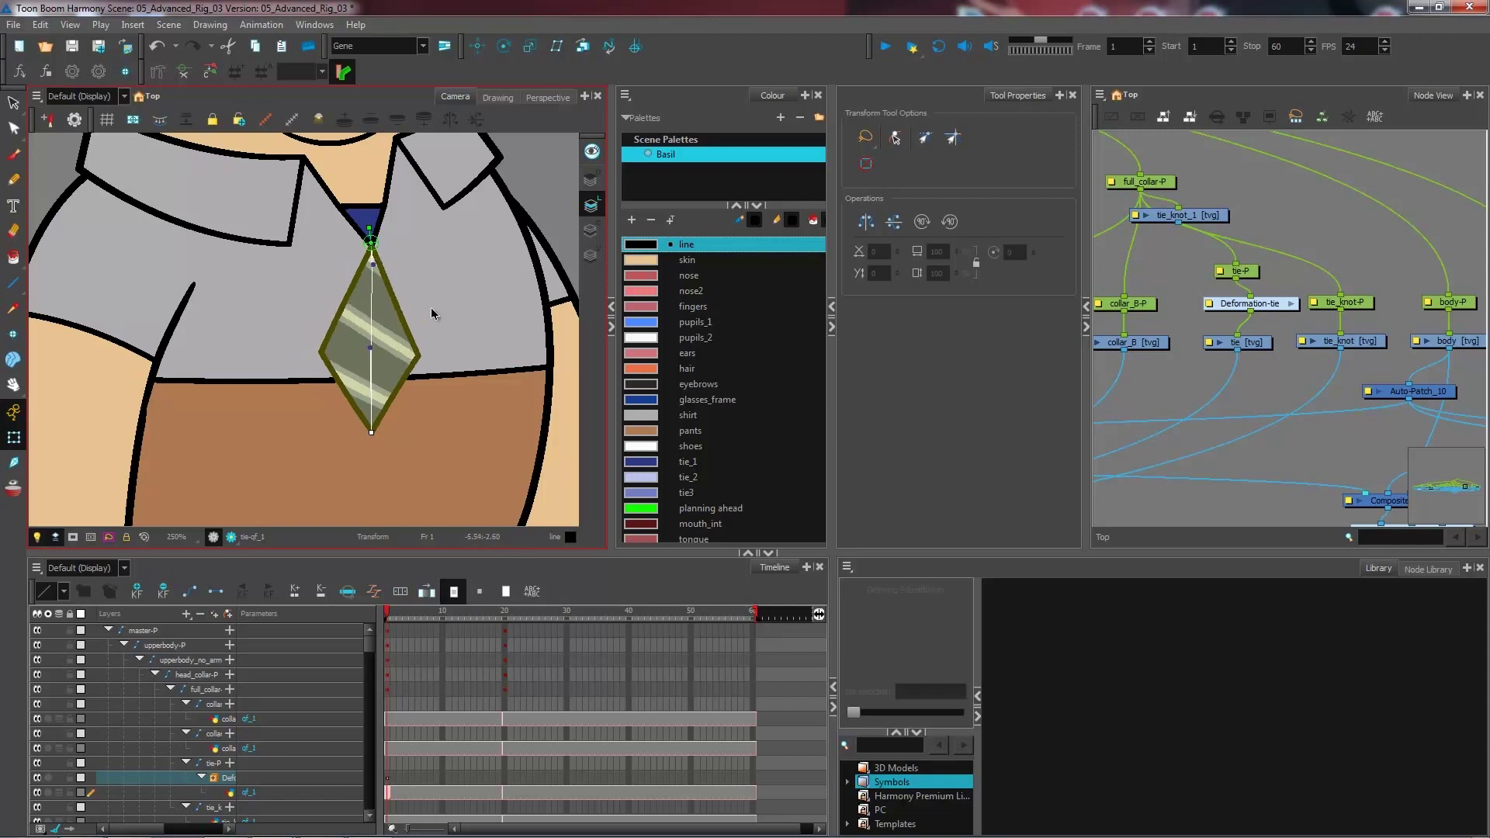
{"action": "left_click", "coordinate": [524, 190]}
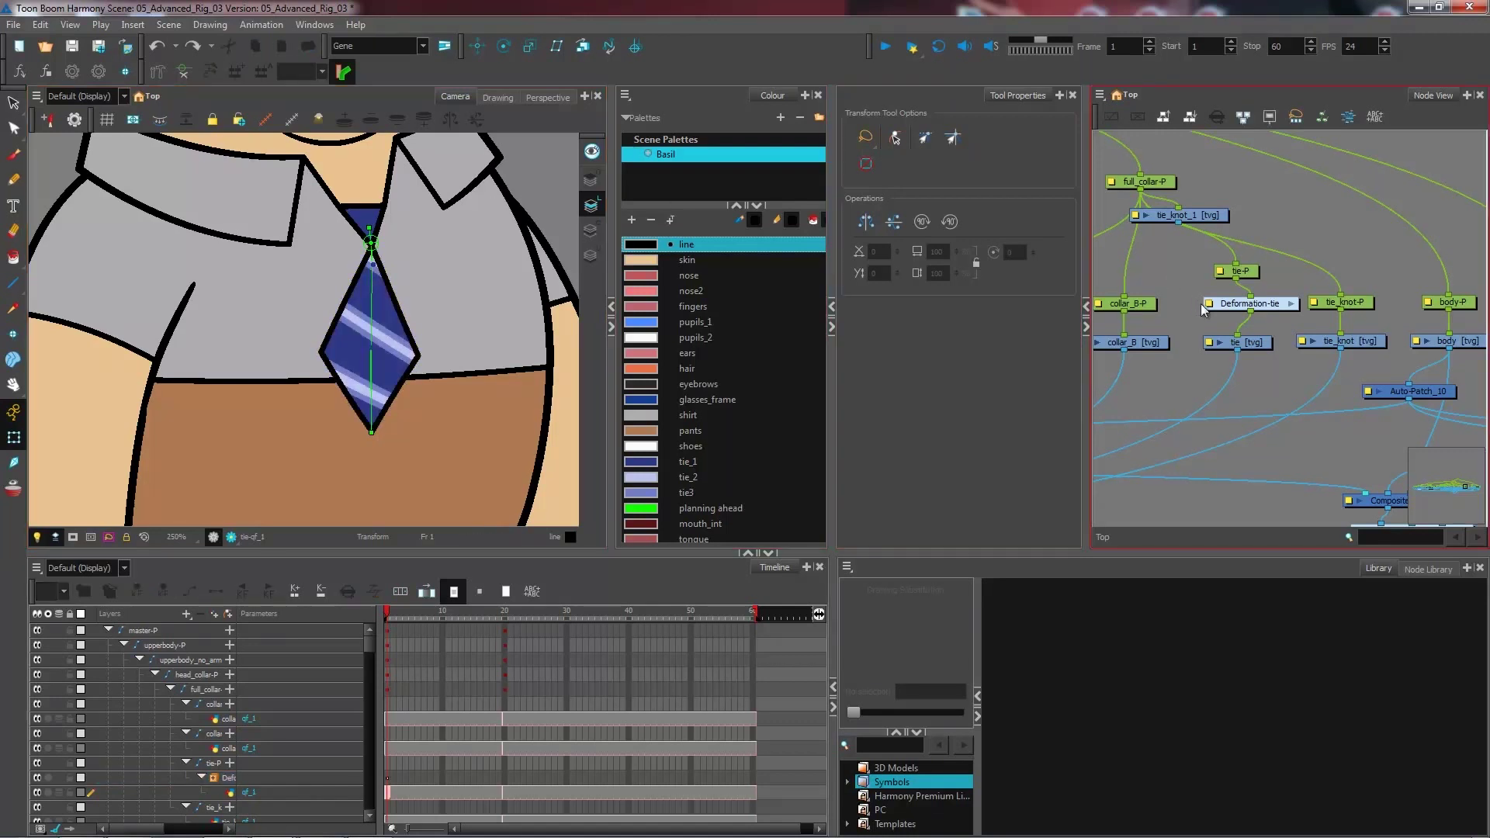
Step: Curve the tie from its bottom point, straighten it, and swing its tip right
{"action": "left_click_drag", "start_coordinate": [373, 433], "coordinate": [407, 426]}
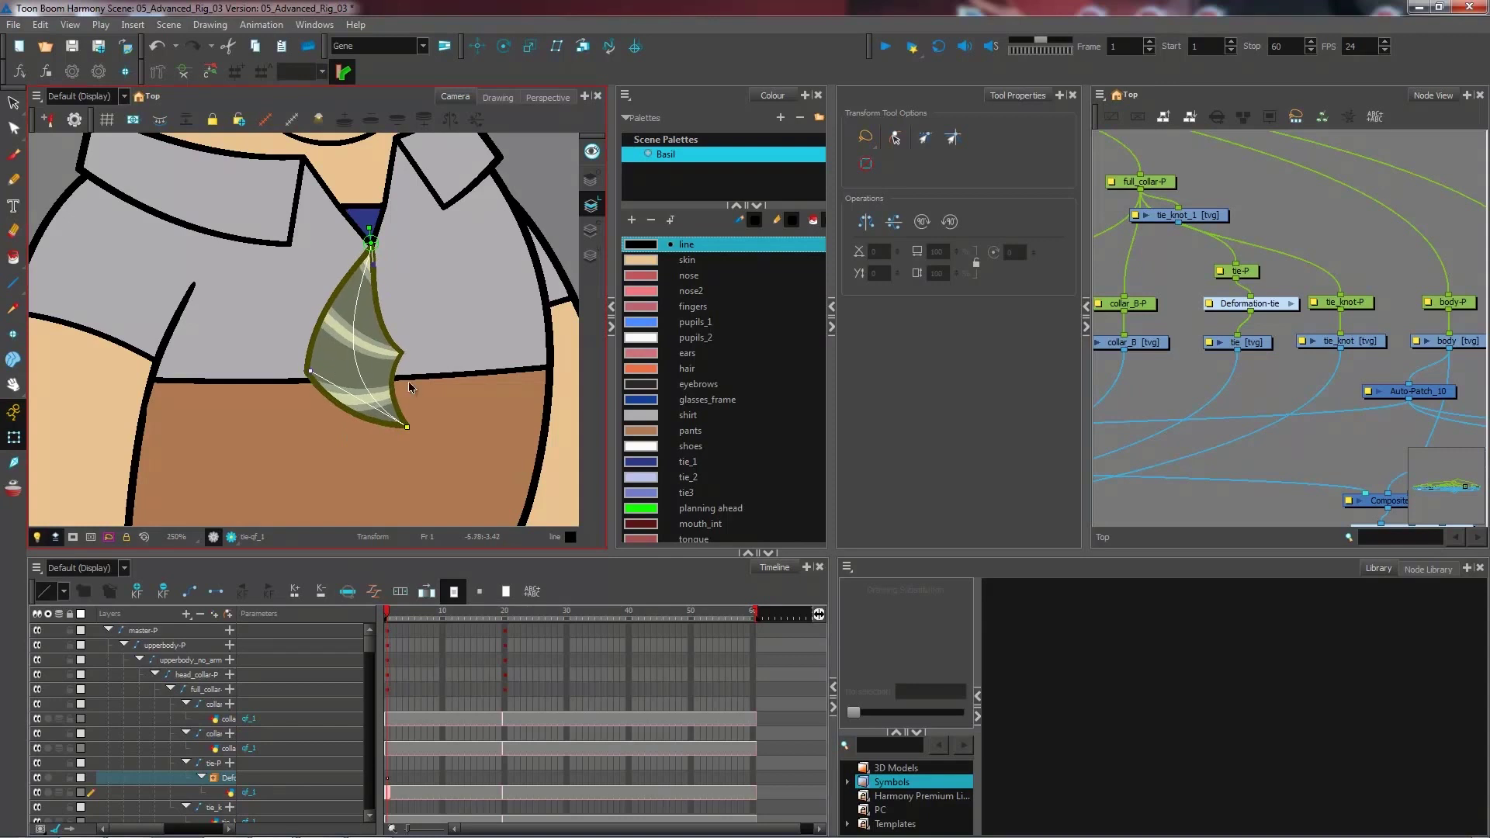
{"action": "key", "text": "2"}
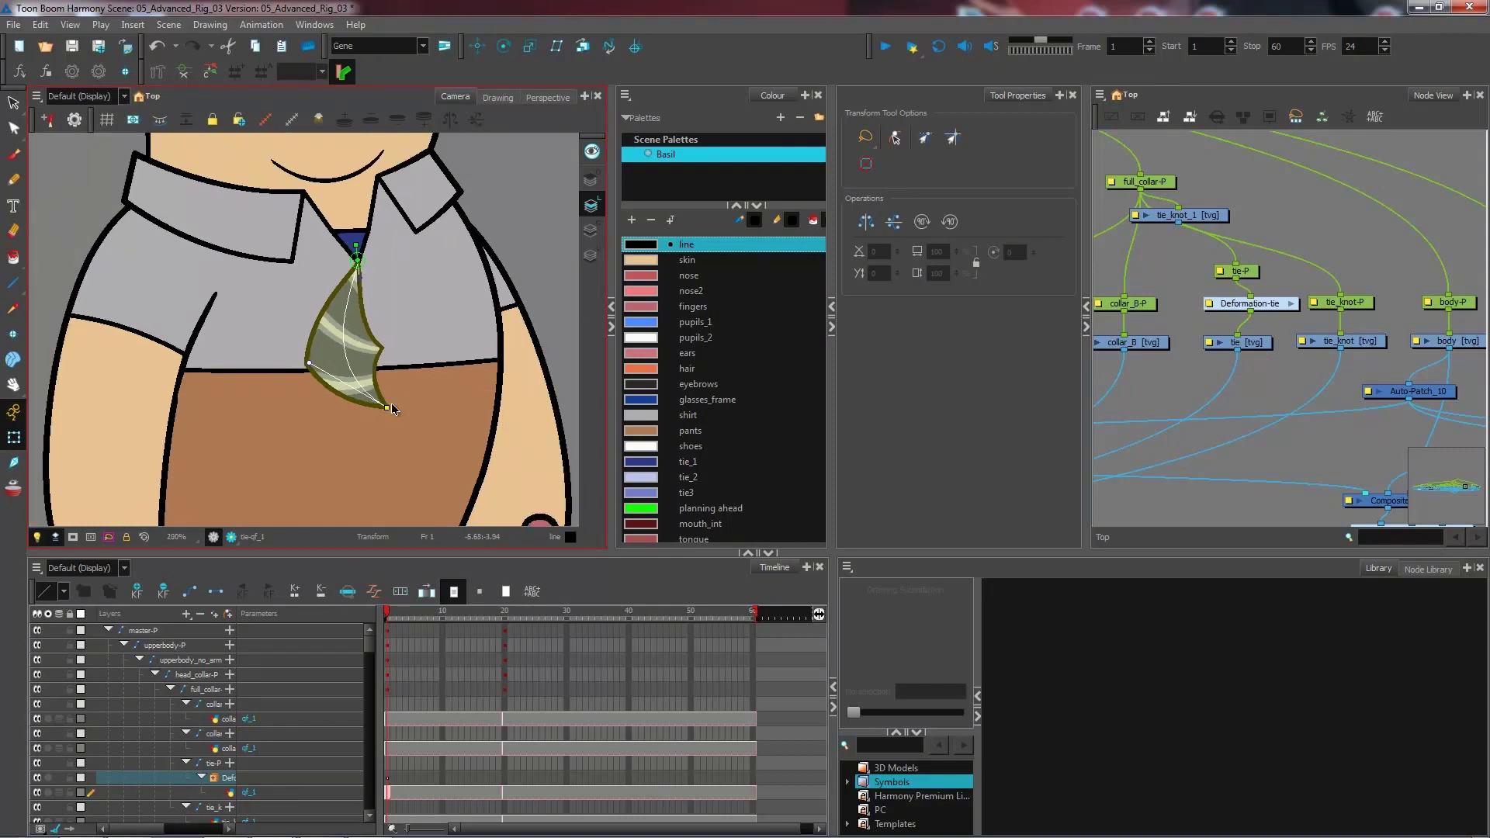
{"action": "left_click_drag", "start_coordinate": [310, 360], "coordinate": [369, 345]}
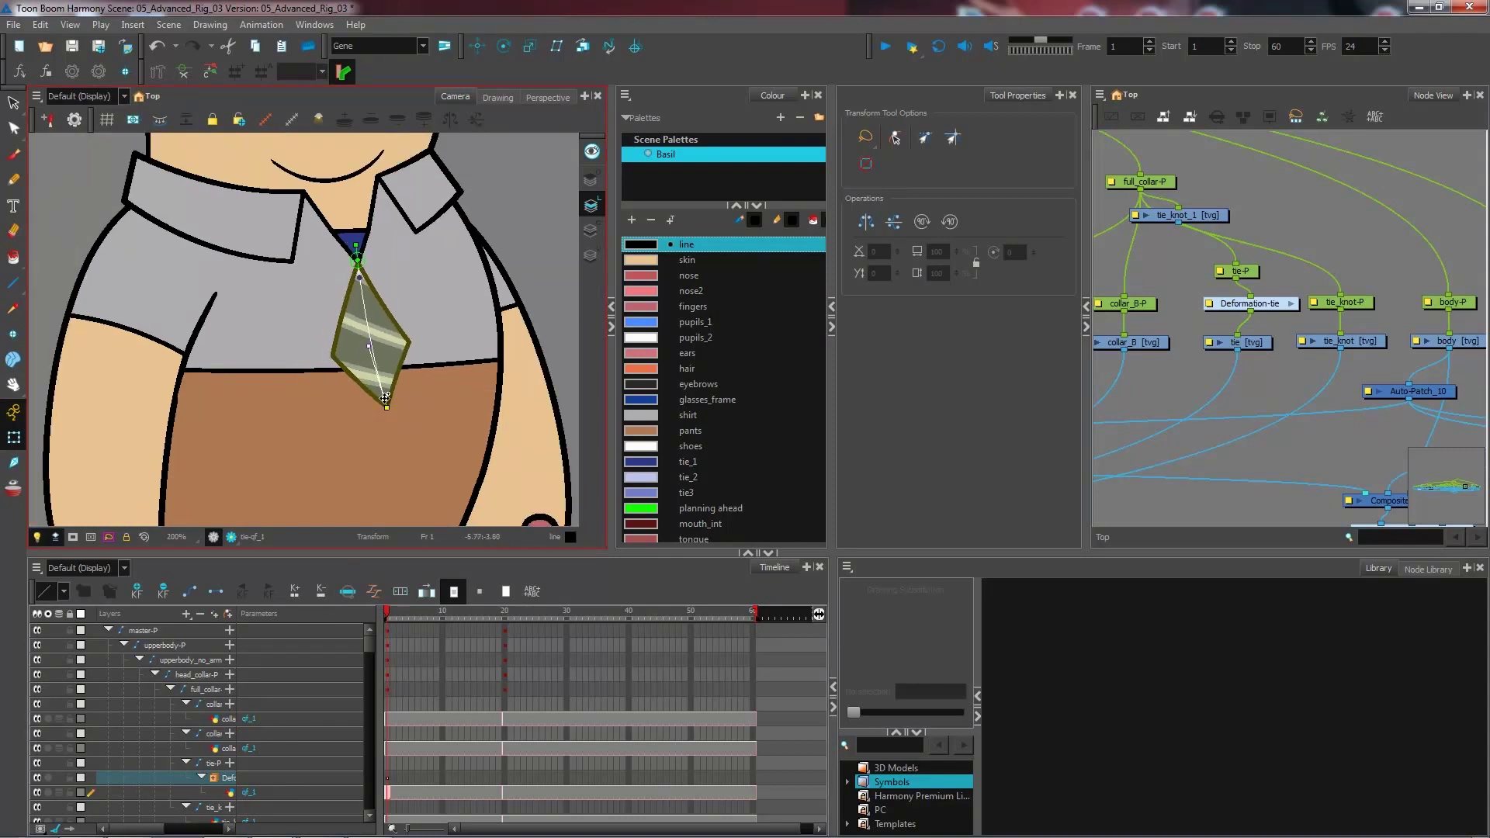
{"action": "mouse_move", "coordinate": [386, 410]}
{"action": "left_mouse_down"}
{"action": "mouse_move", "coordinate": [412, 406]}
{"action": "mouse_move", "coordinate": [399, 408]}
{"action": "left_mouse_up"}
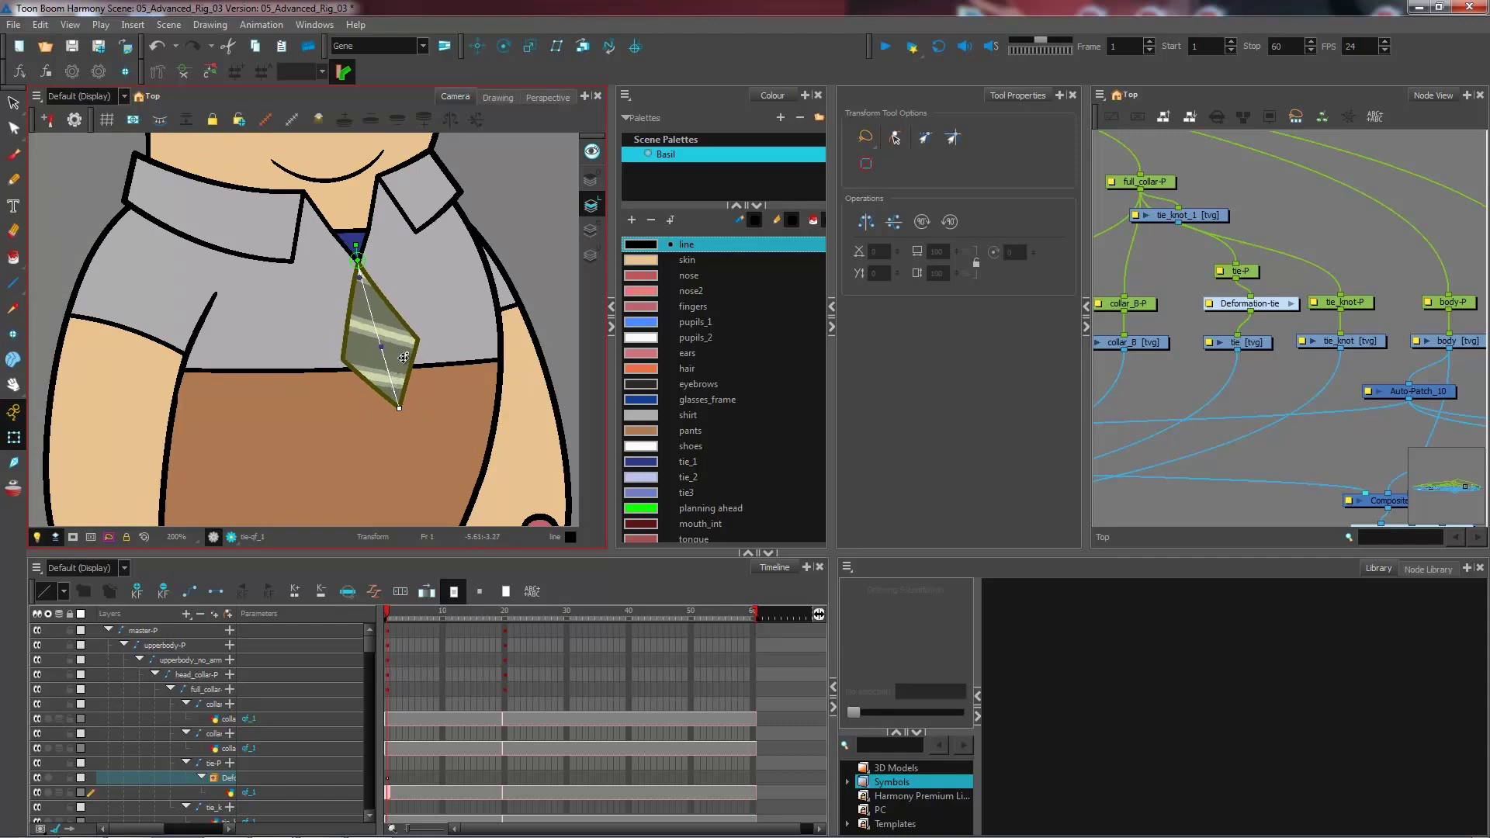
Step: Select the Deformation-tie node and reset the current keyframe to the straight starting pose
{"action": "left_click", "coordinate": [1242, 304]}
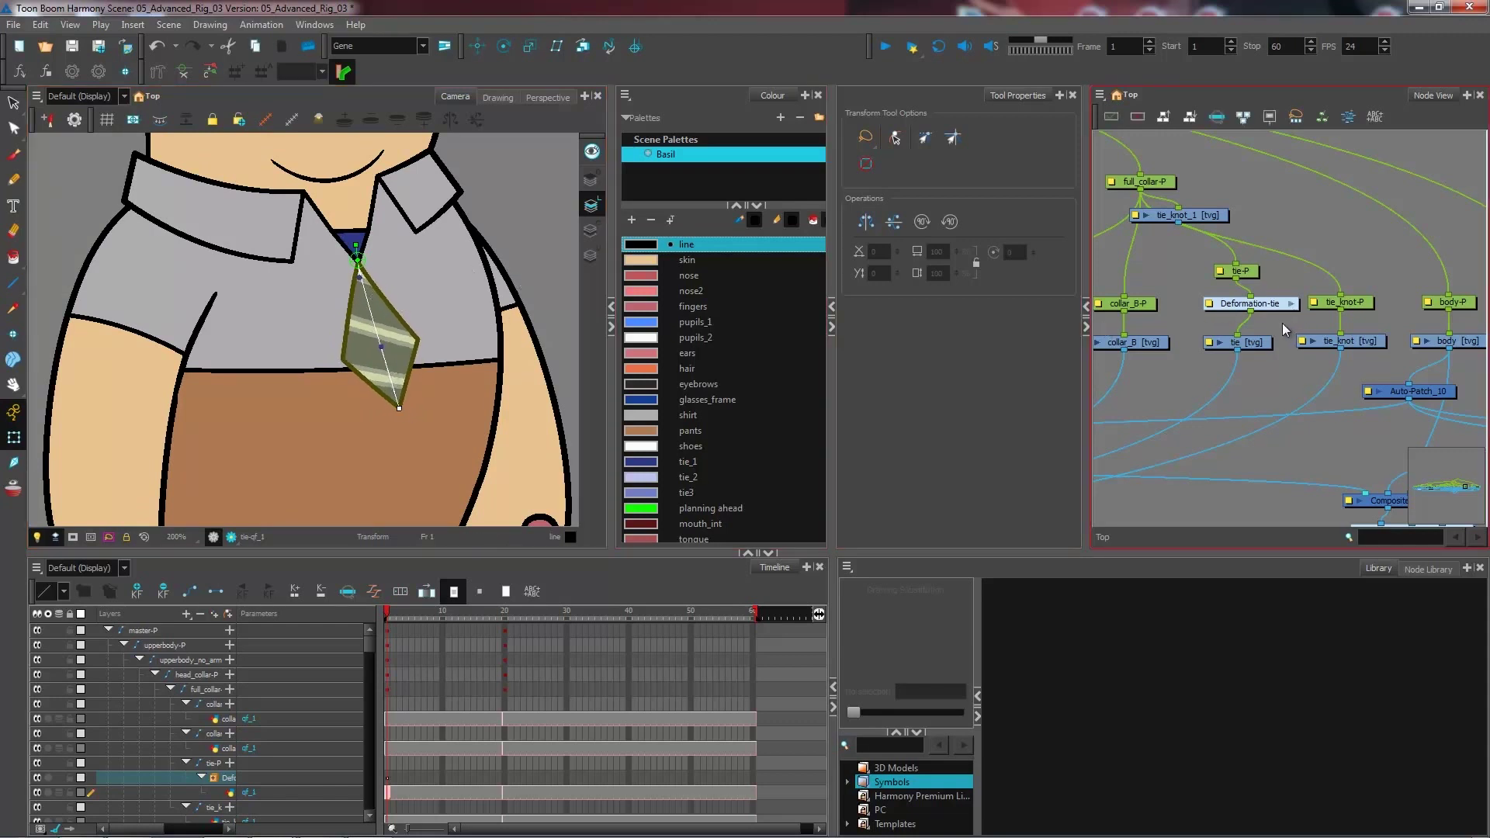
{"action": "left_click_drag", "start_coordinate": [1277, 309], "coordinate": [1259, 311]}
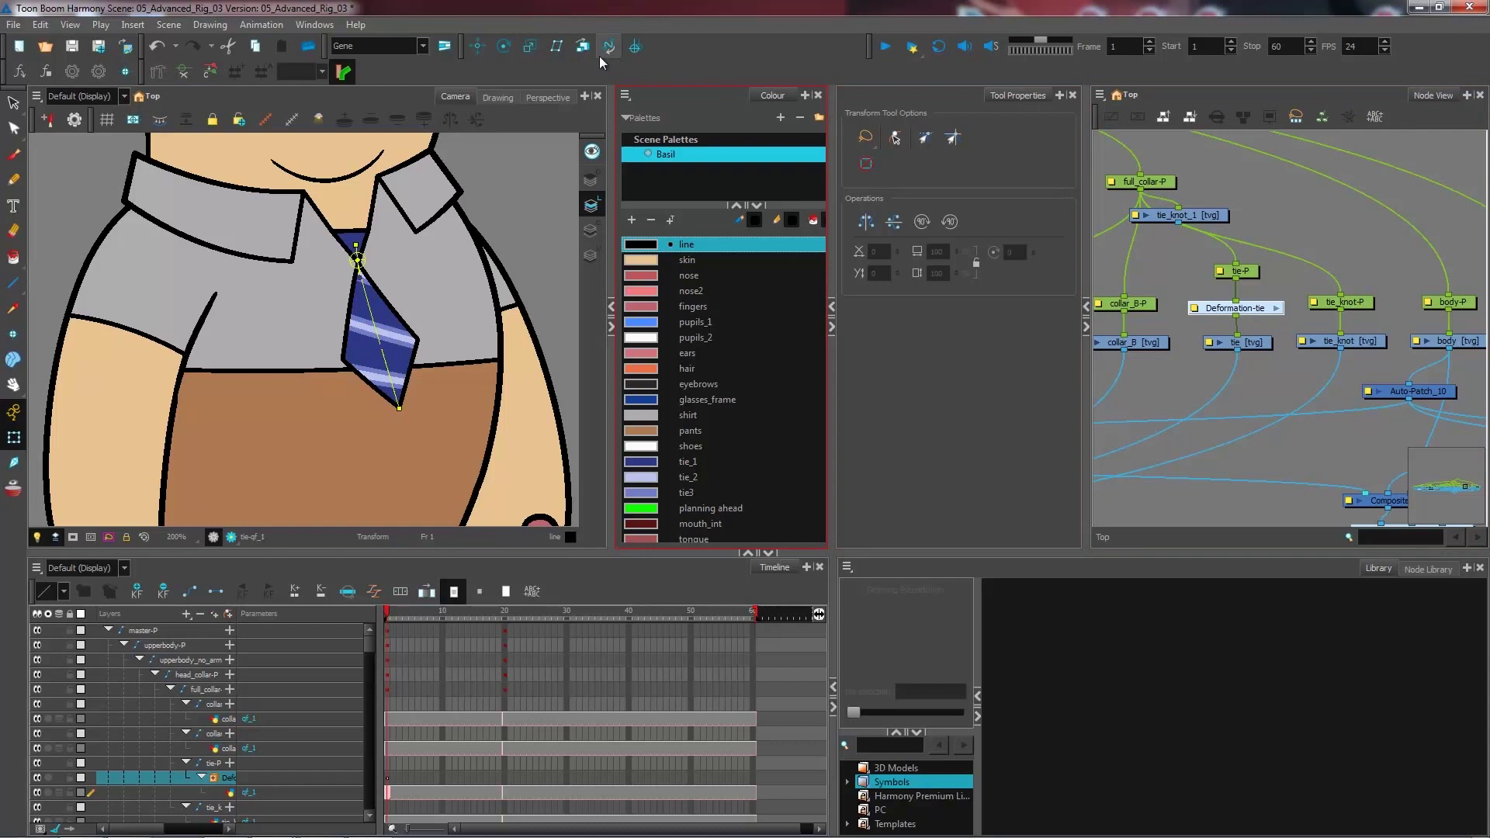
{"action": "left_click", "coordinate": [212, 75]}
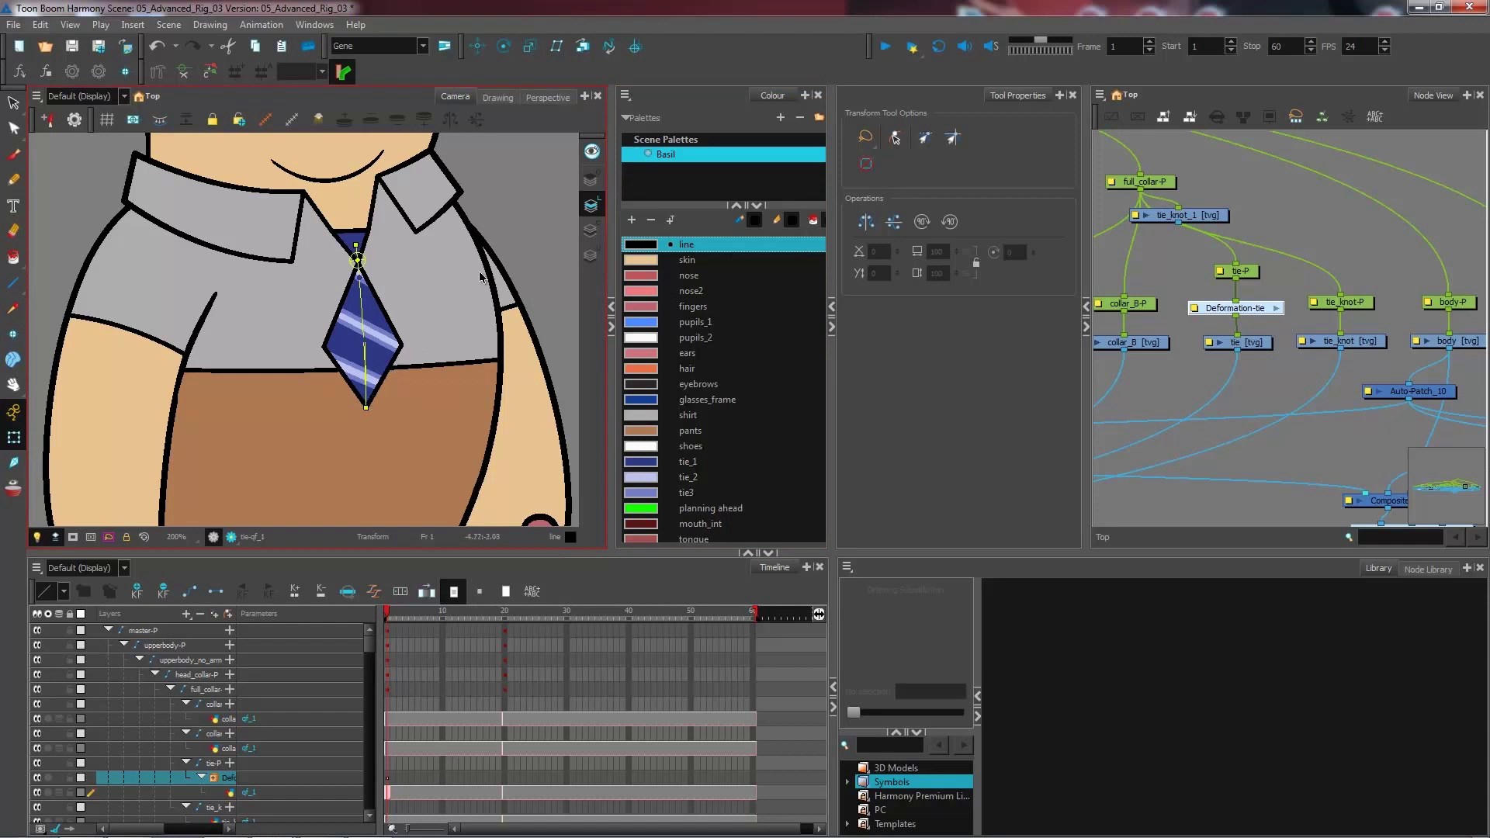
{"action": "left_click", "coordinate": [518, 250]}
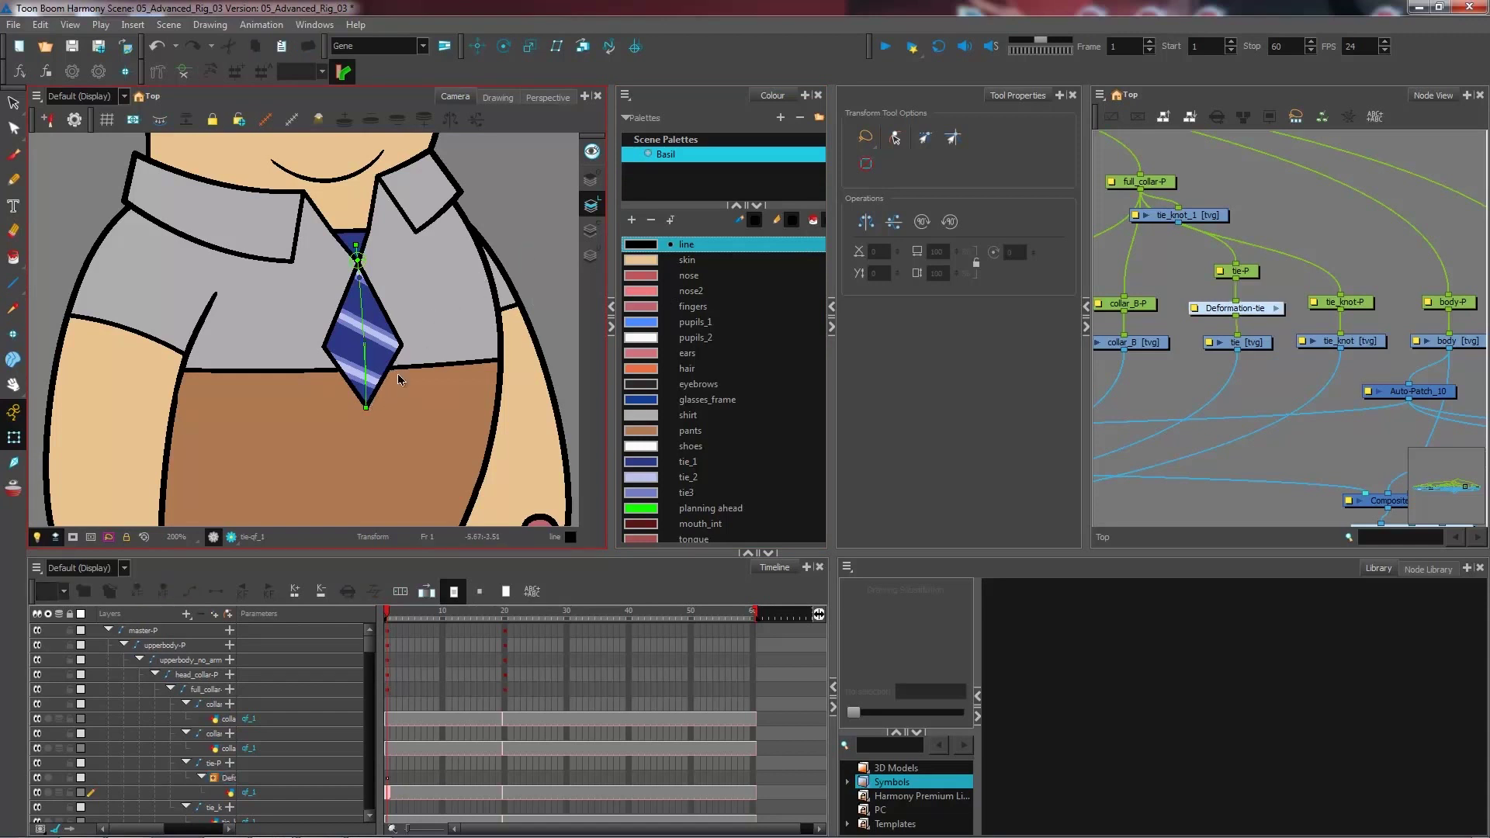
Step: Bend the tie to the right and enlarge the lower panels
{"action": "left_click_drag", "start_coordinate": [366, 407], "coordinate": [375, 401]}
{"action": "mouse_move", "coordinate": [375, 334]}
{"action": "left_mouse_down"}
{"action": "mouse_move", "coordinate": [415, 319]}
{"action": "mouse_move", "coordinate": [404, 330]}
{"action": "mouse_move", "coordinate": [414, 302]}
{"action": "mouse_move", "coordinate": [410, 324]}
{"action": "mouse_move", "coordinate": [385, 324]}
{"action": "left_mouse_up"}
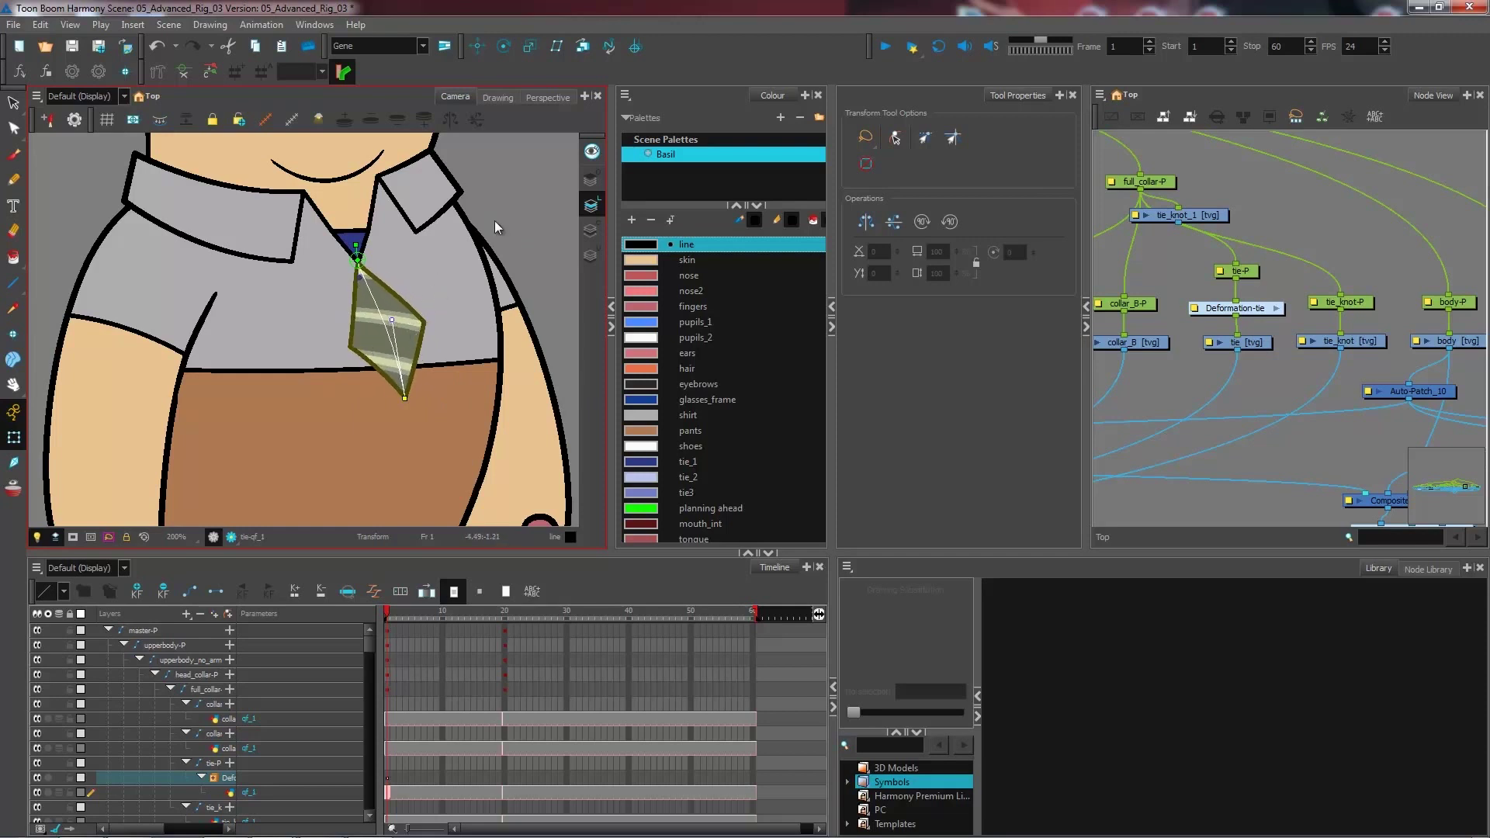
{"action": "left_click_drag", "start_coordinate": [1167, 550], "coordinate": [1167, 481]}
Step: Select the tie node and view its Drawing Substitution to confirm the drawing stays undeformed
{"action": "left_click", "coordinate": [1235, 315]}
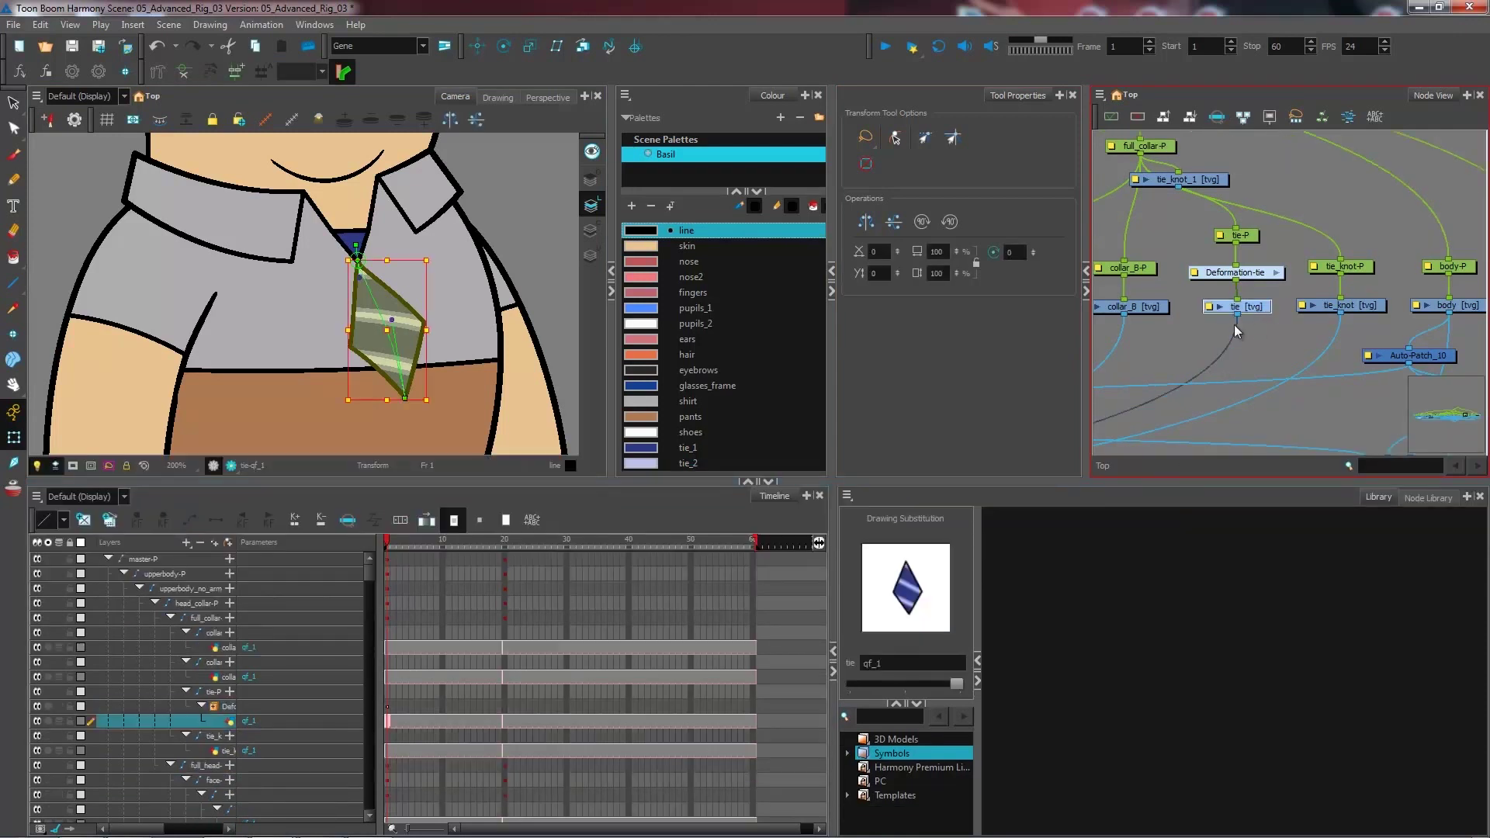
{"action": "left_click", "coordinate": [14, 104]}
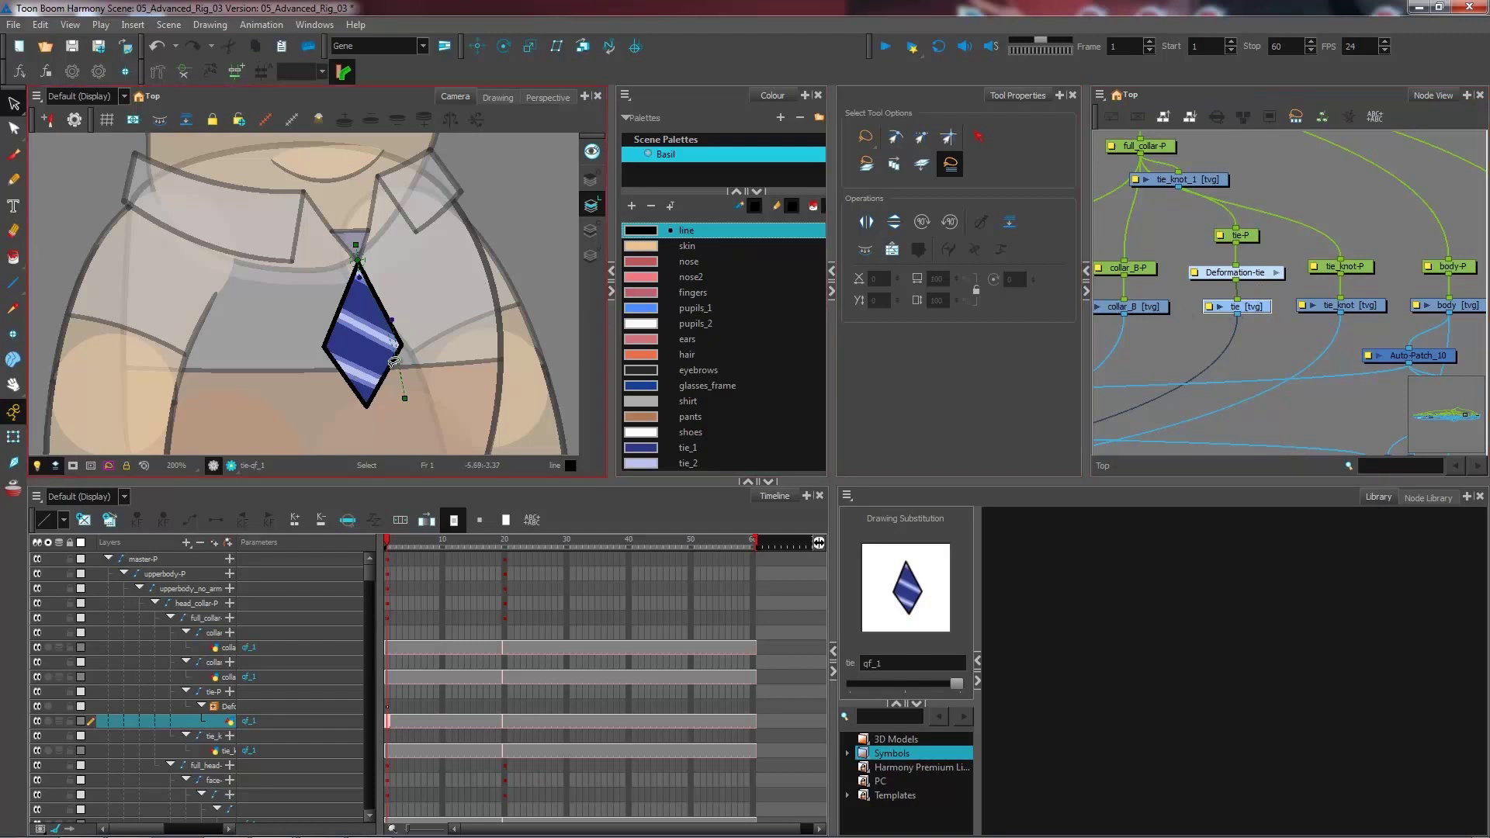
{"action": "left_click", "coordinate": [13, 437]}
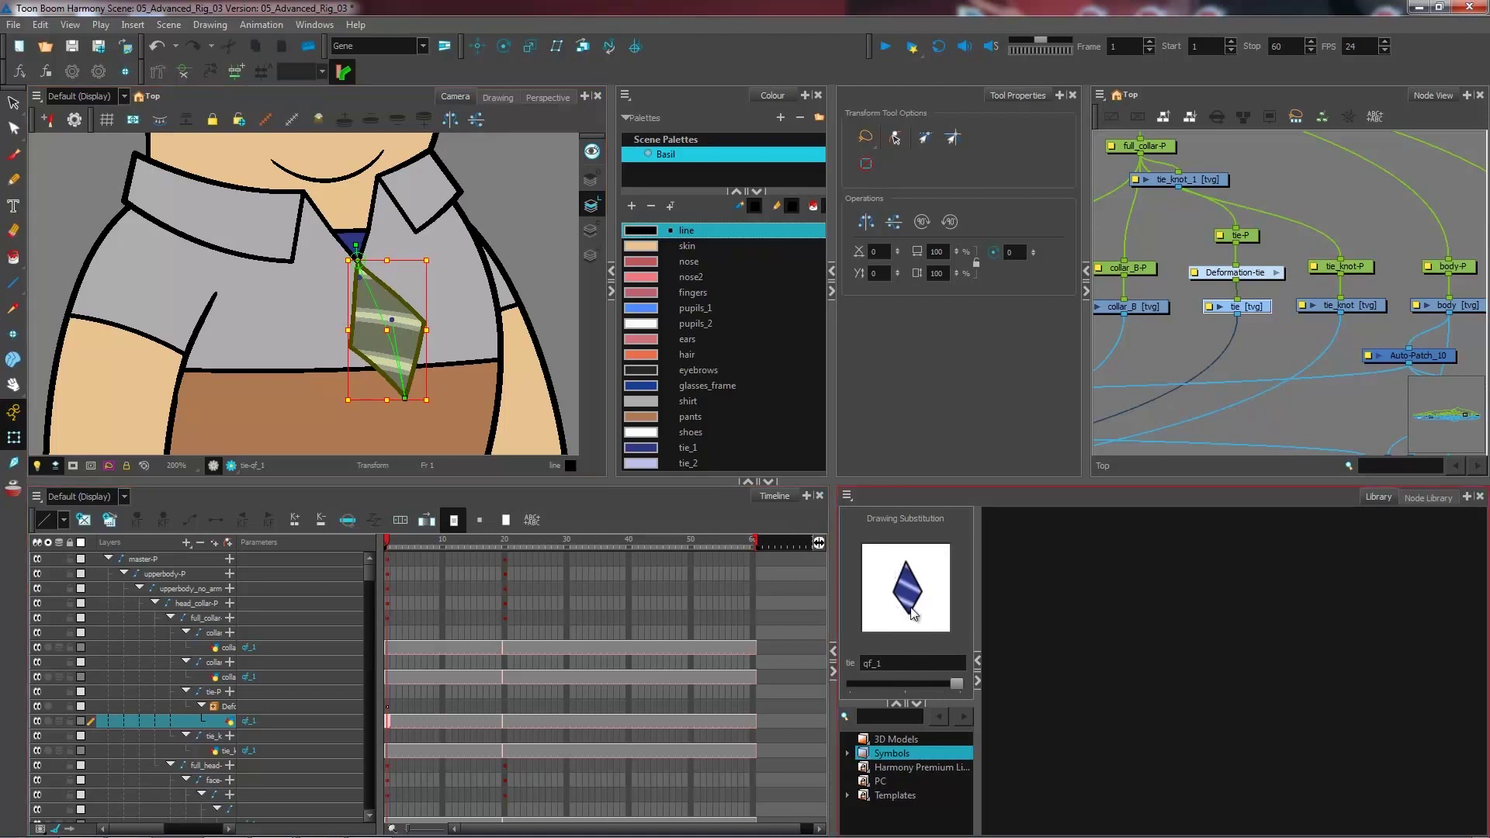
{"action": "left_click", "coordinate": [1279, 345]}
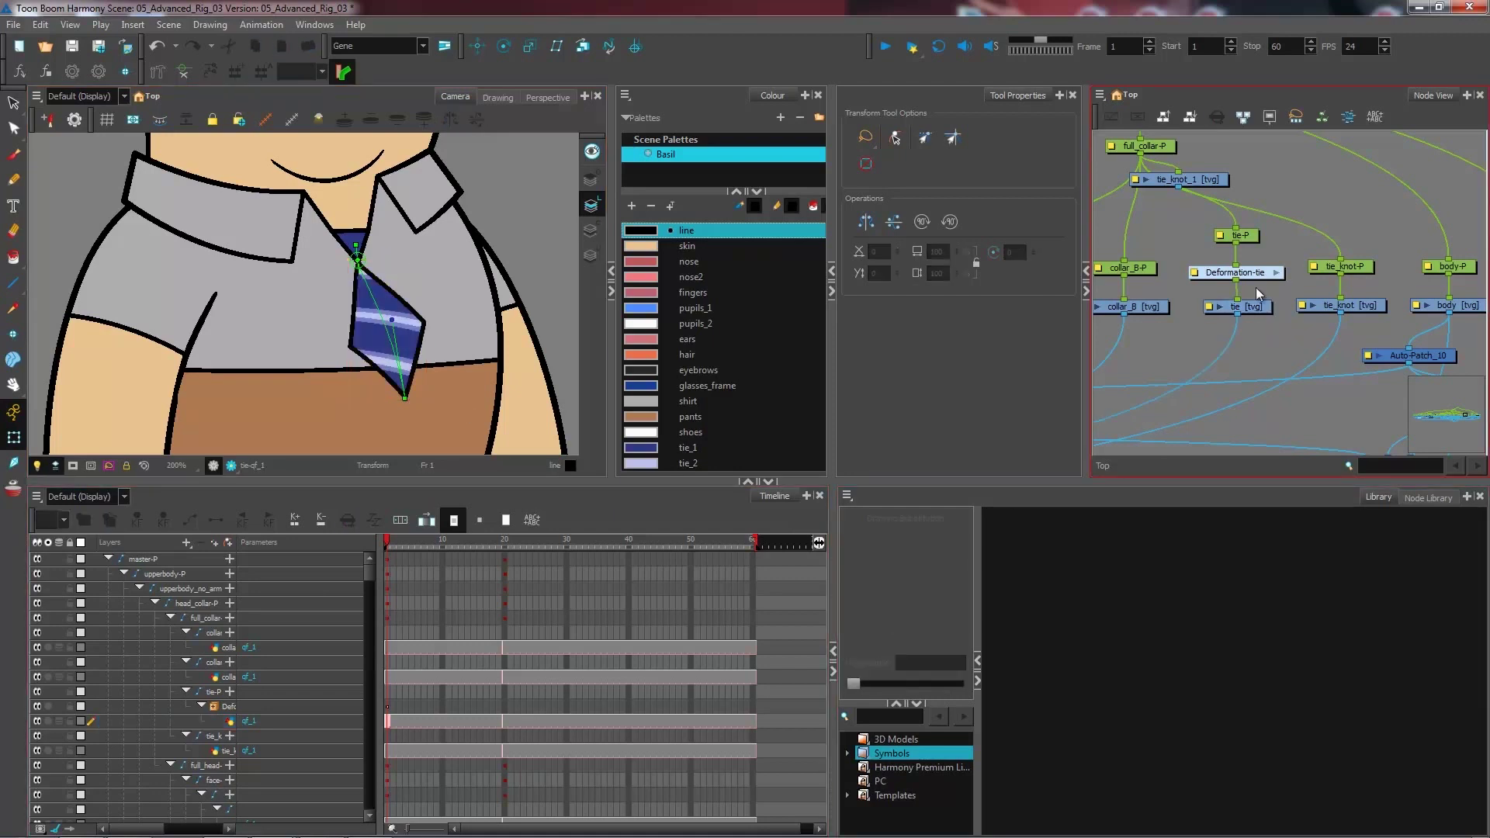